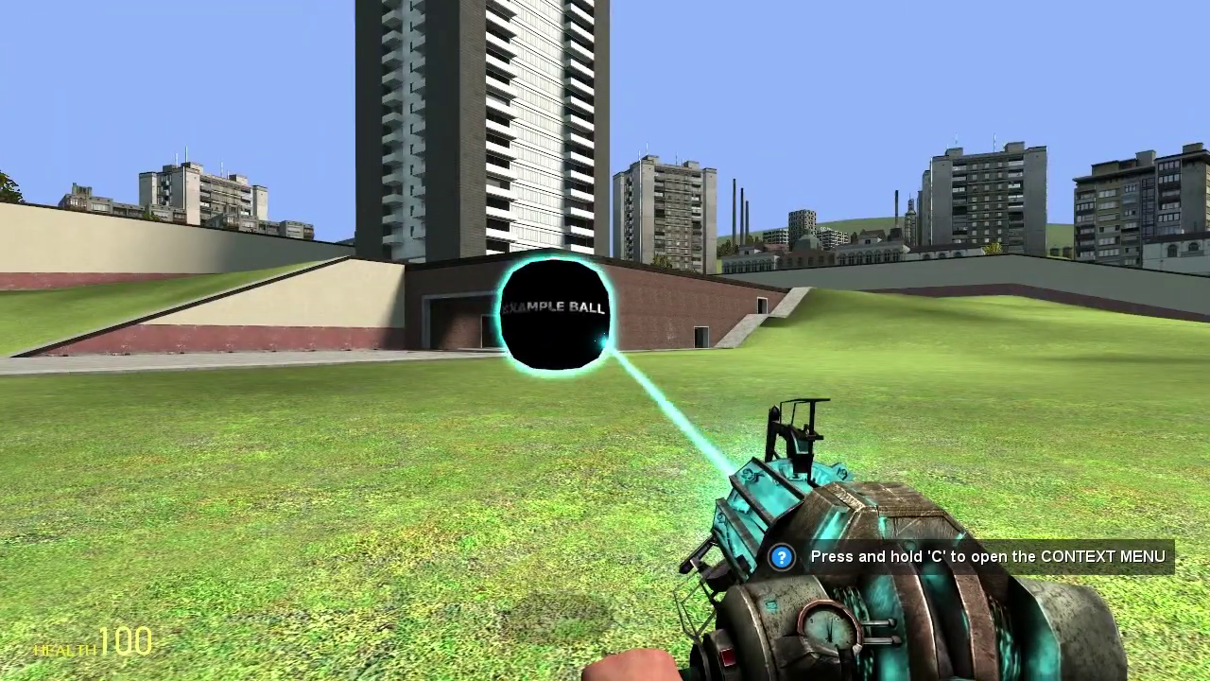
- Release the example ball from the physics gun so it drops onto the grass
left_click_drag(605, 340, 605, 341)
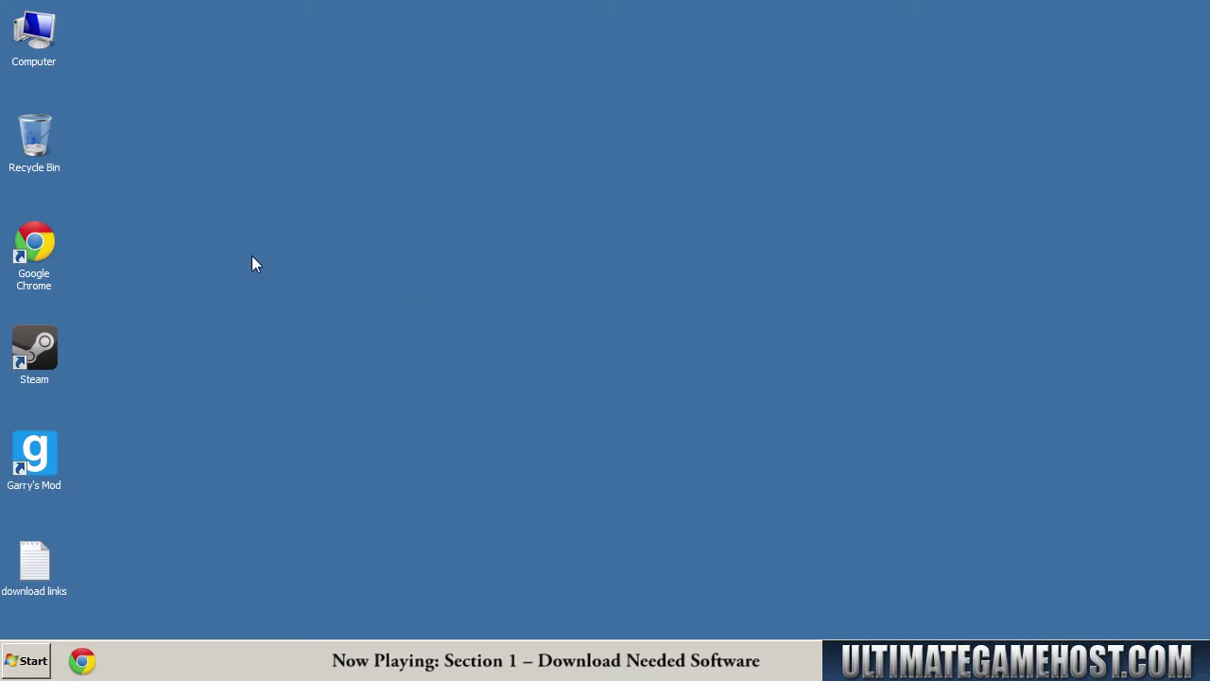
- Open the download links file, select the blender.org address, and launch Google Chrome
double_click(34, 563)
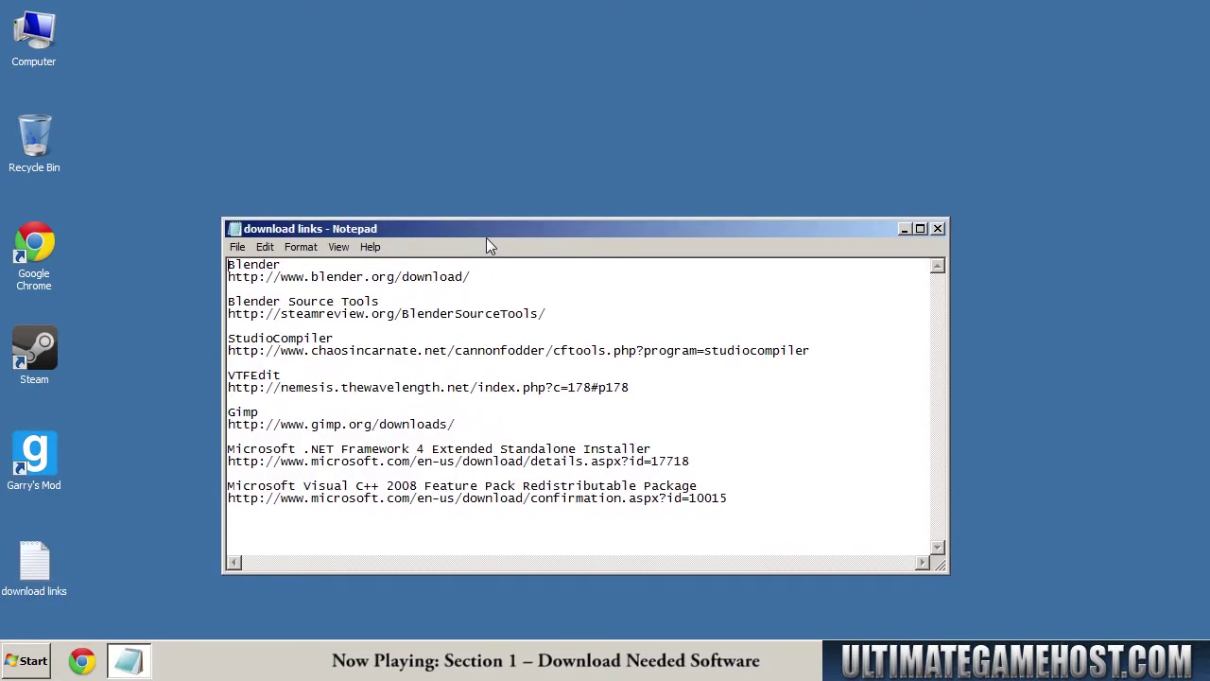
left_click_drag(470, 276, 229, 284)
key("ctrl+c")
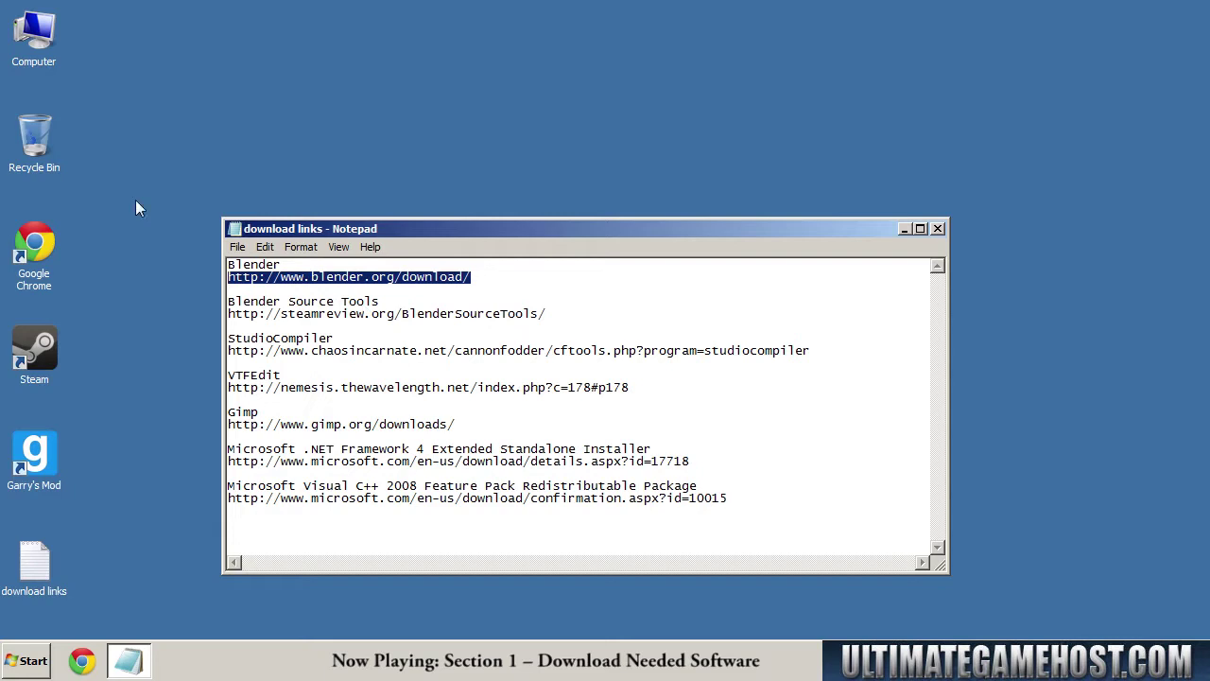
left_click(32, 248)
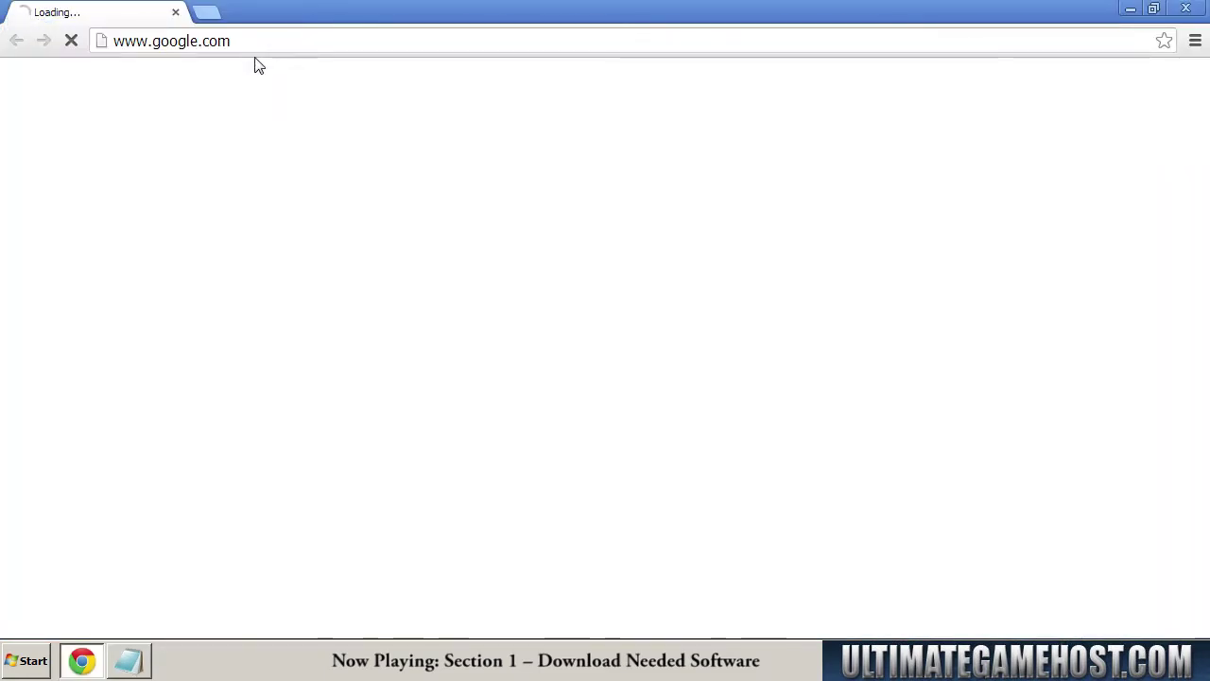
- Download the 64-bit Blender 2.69 installer from blender.org's USA mirror and keep it
left_click(290, 44)
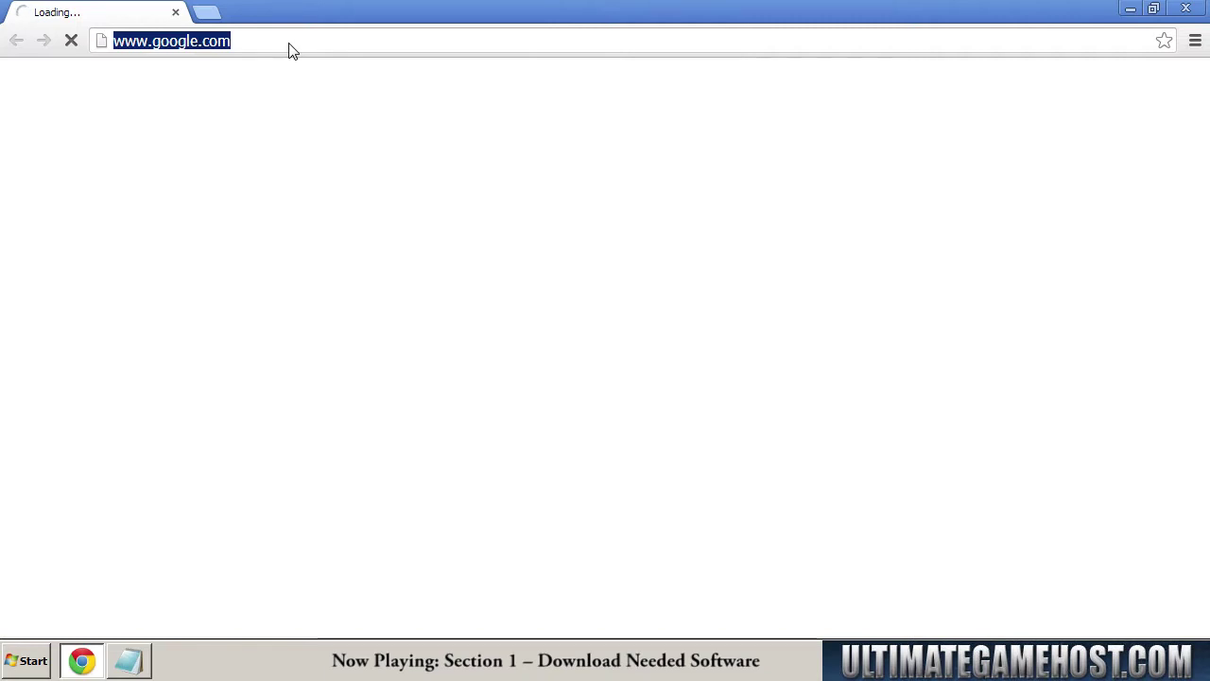
key("ctrl+v")
key("Return")
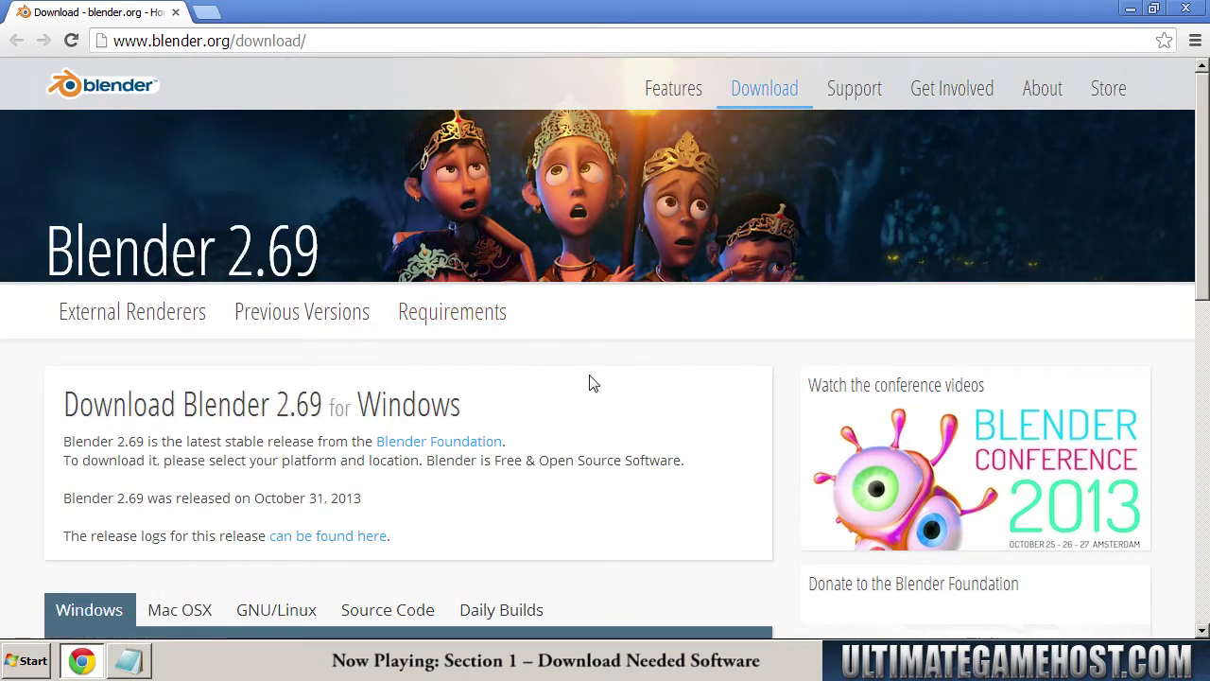
scroll(576, 382, "down", 3)
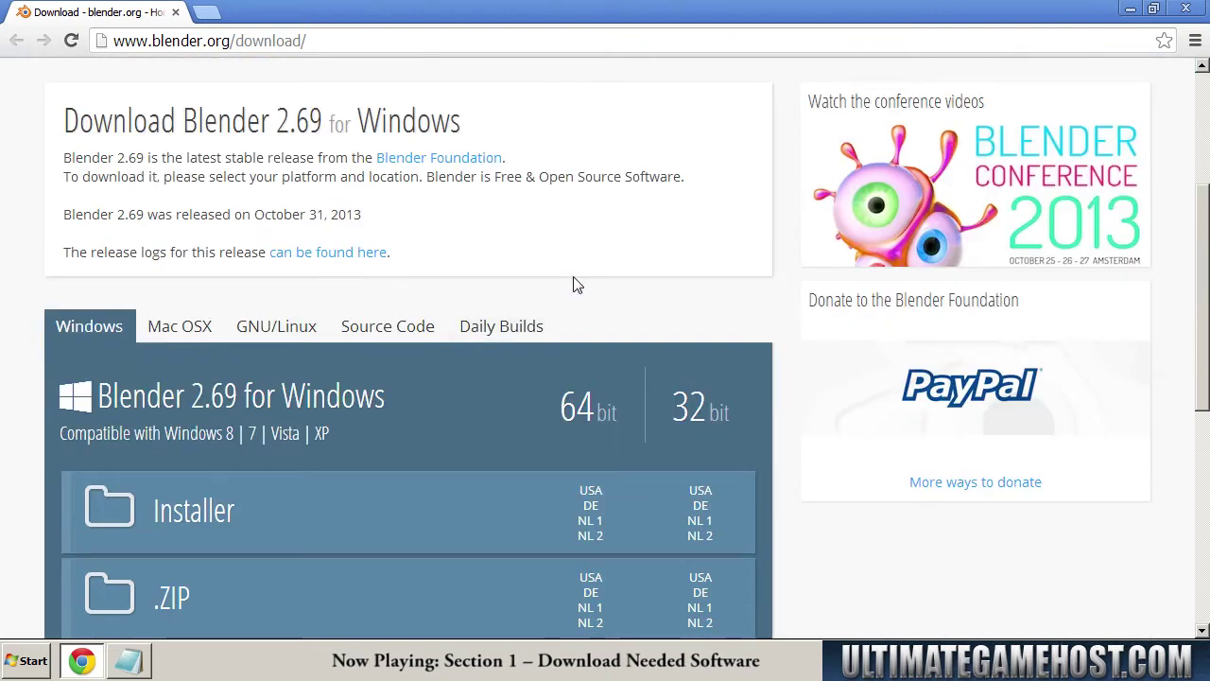
scroll(577, 284, "down", 1)
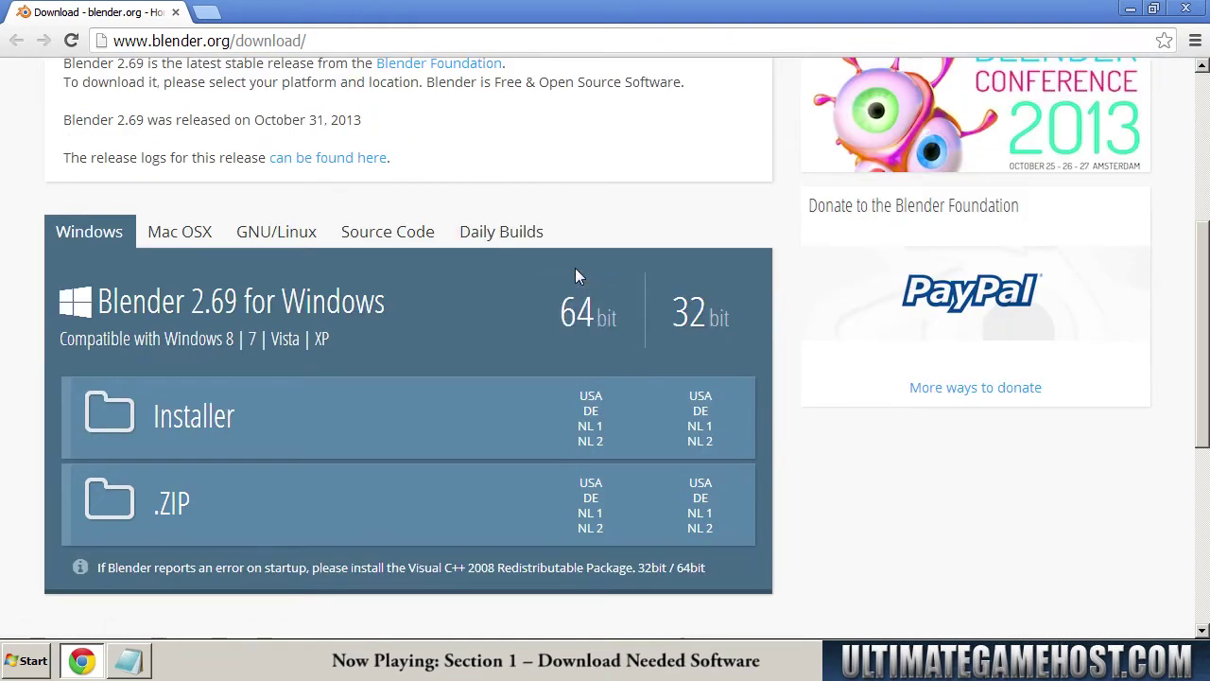
left_click(592, 395)
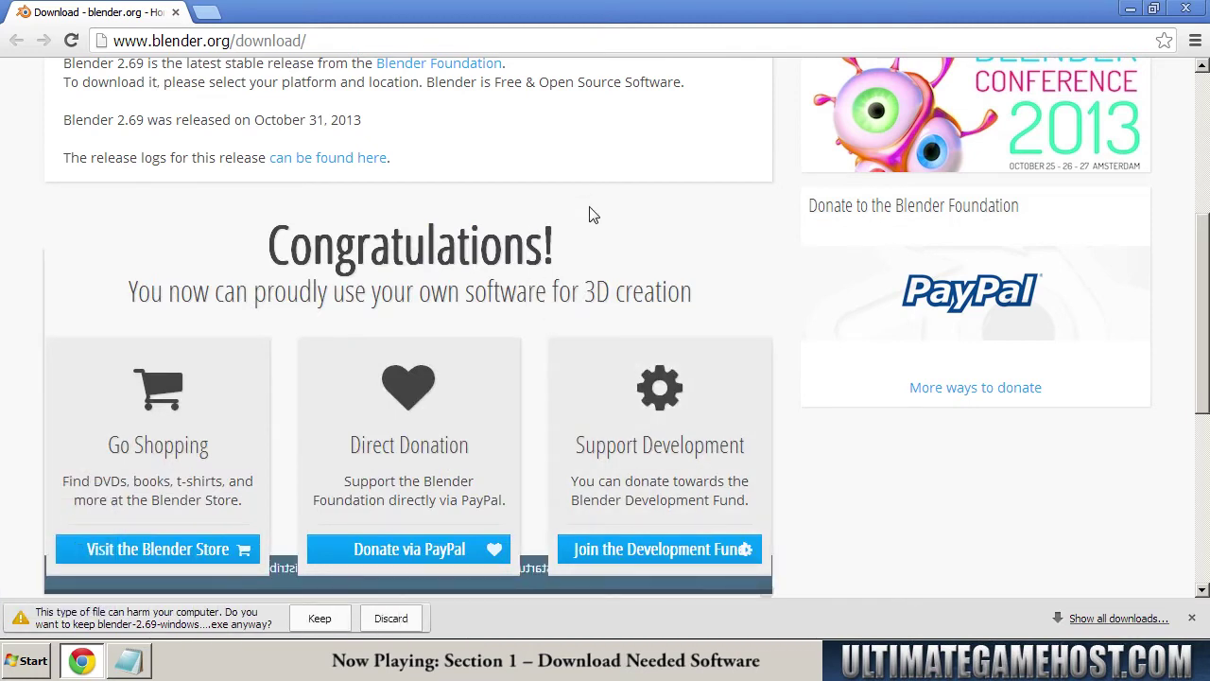
left_click(322, 617)
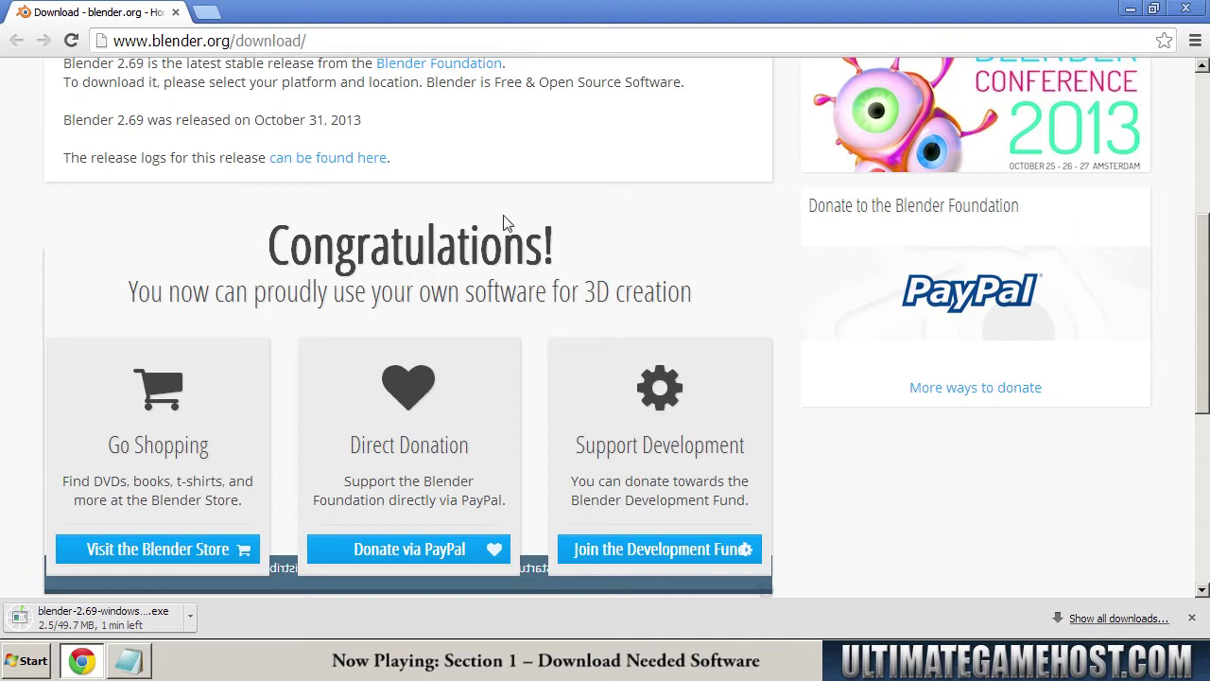
- Select the Blender Source Tools address in the download links list
left_click(132, 660)
left_click(548, 316)
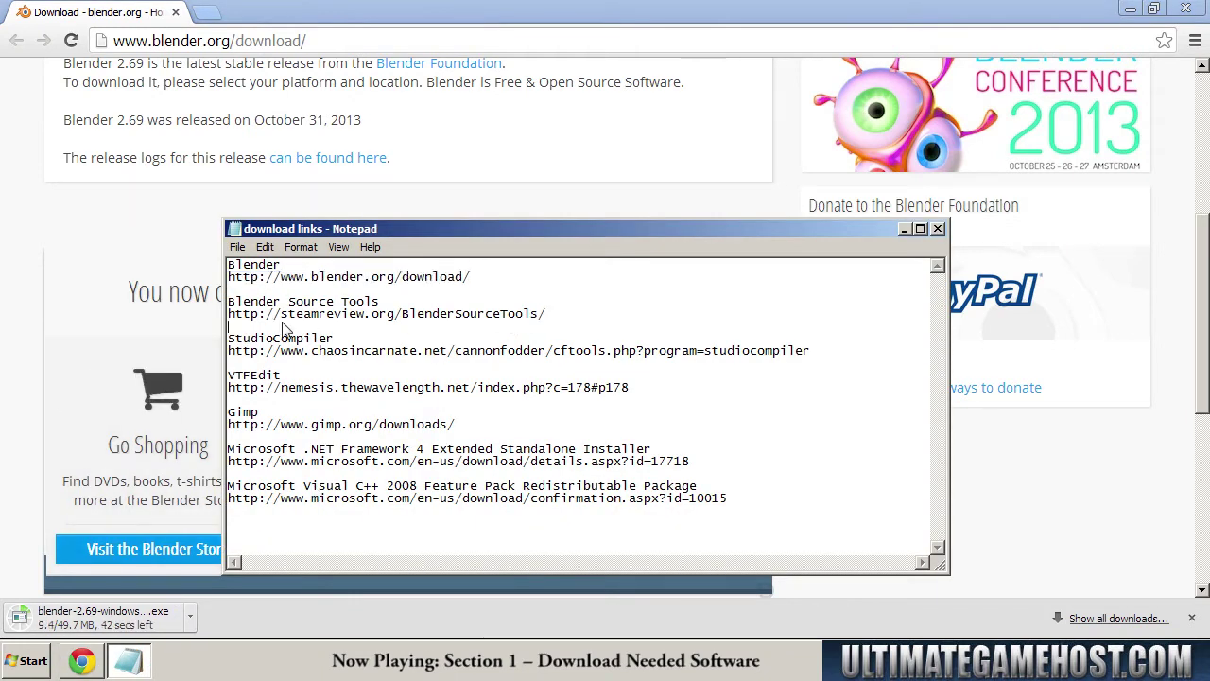
left_click(229, 319, "shift")
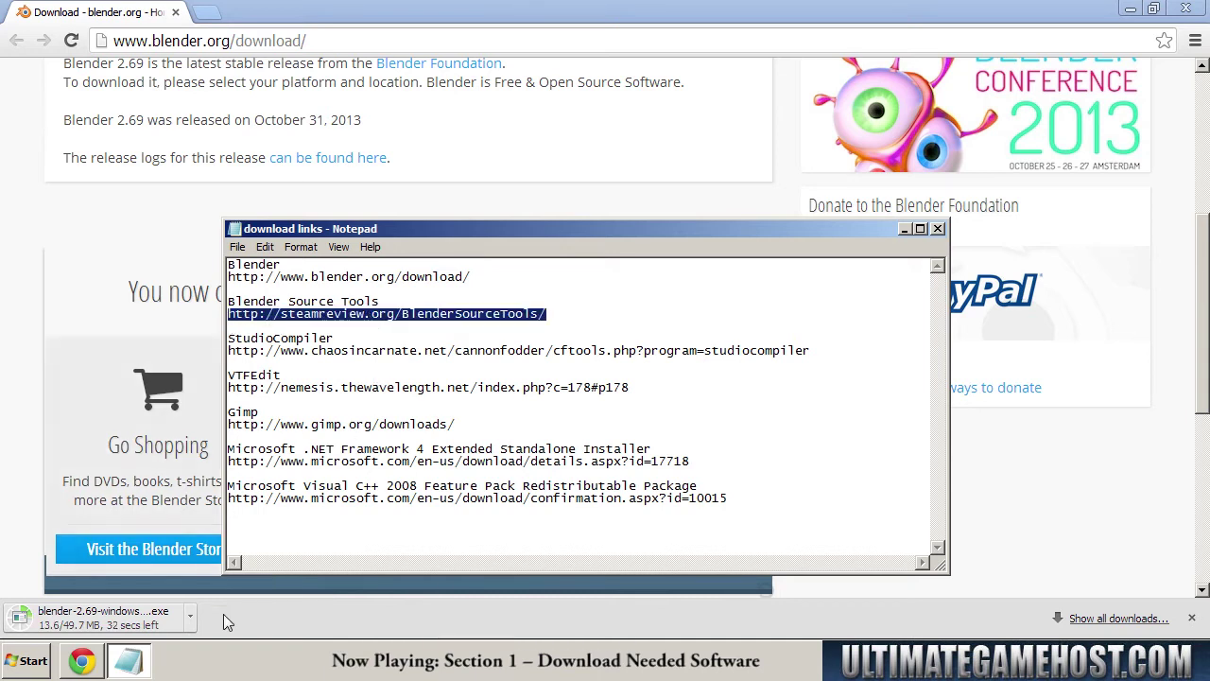
- Show the downloading Blender installer in its Downloads folder, then minimize that folder
left_click(190, 615)
left_click(267, 563)
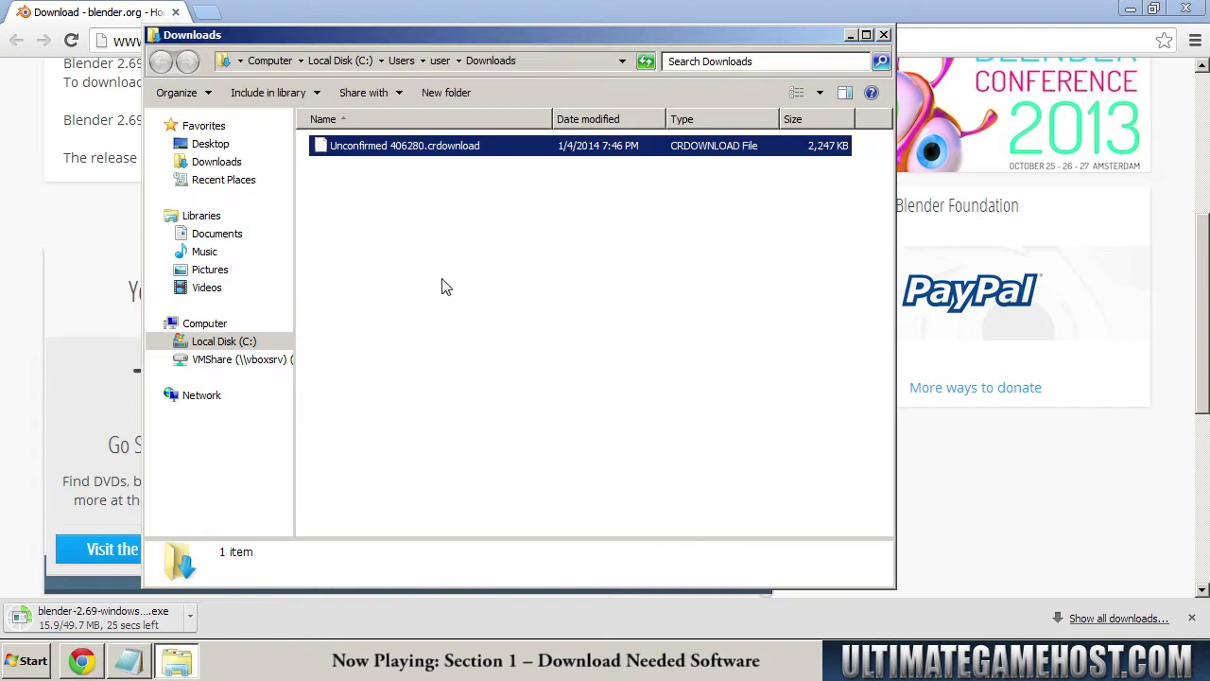
left_click_drag(529, 45, 599, 55)
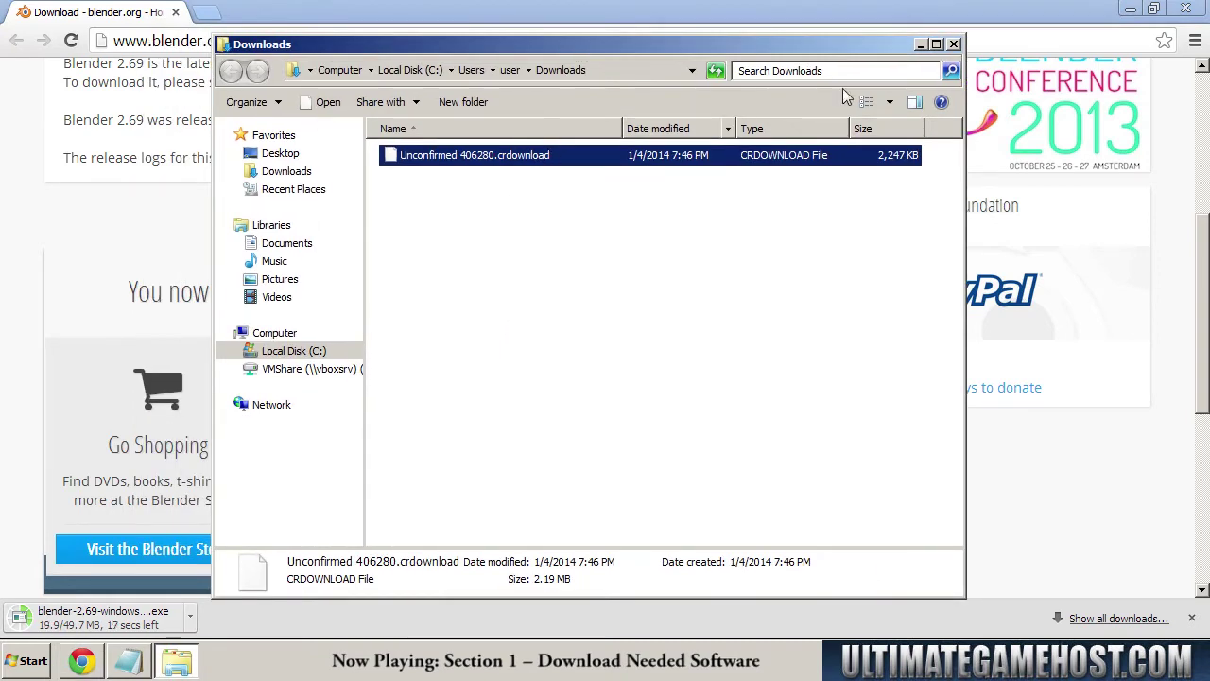
left_click(920, 45)
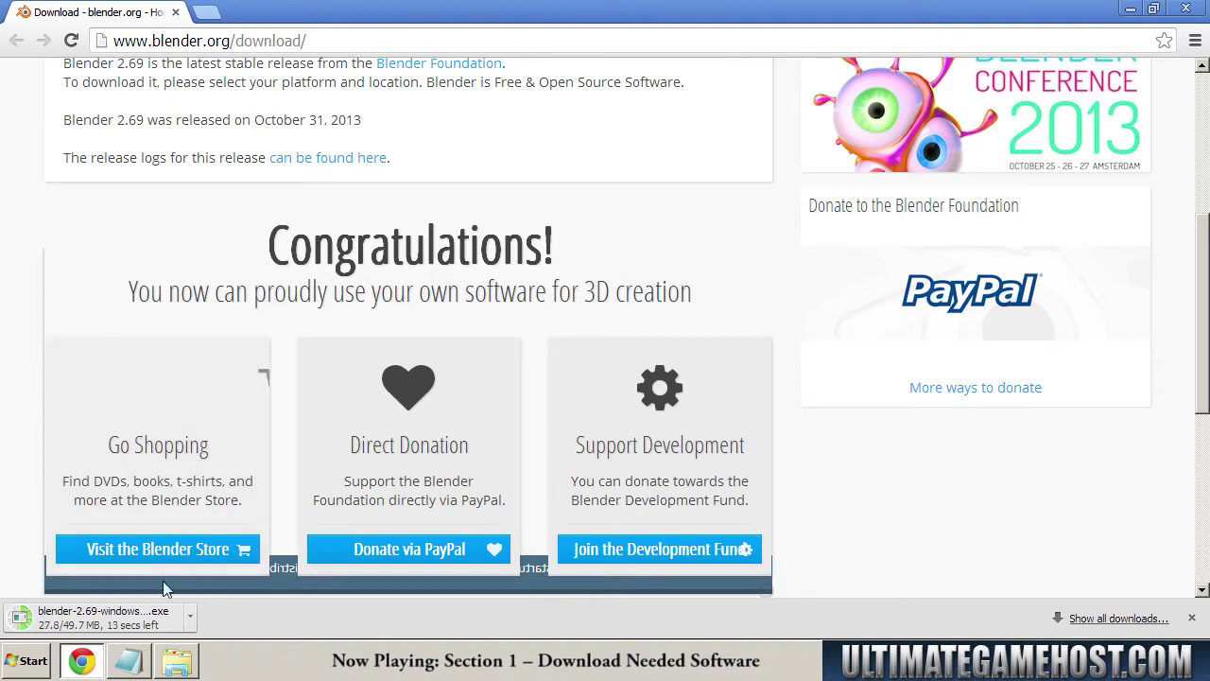
left_click(133, 660)
- Copy the steamreview.org Blender Source Tools address into Chrome and download the 1.10.4 zip
right_click(496, 326)
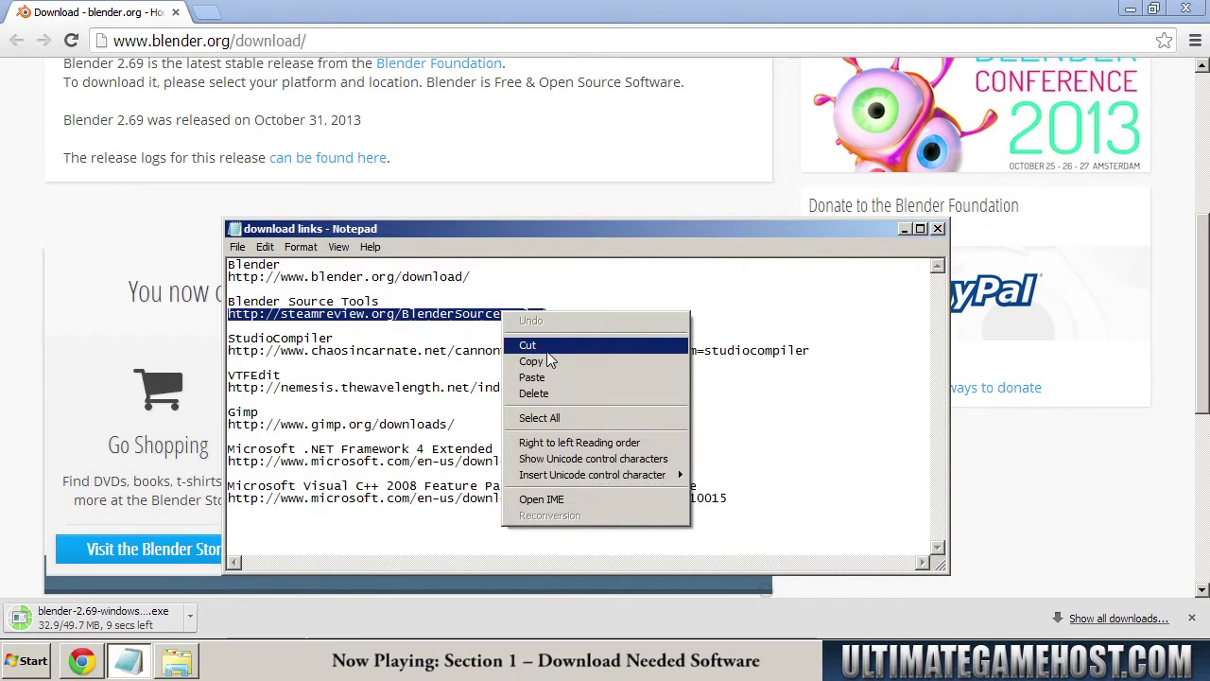
left_click(537, 363)
left_click(211, 11)
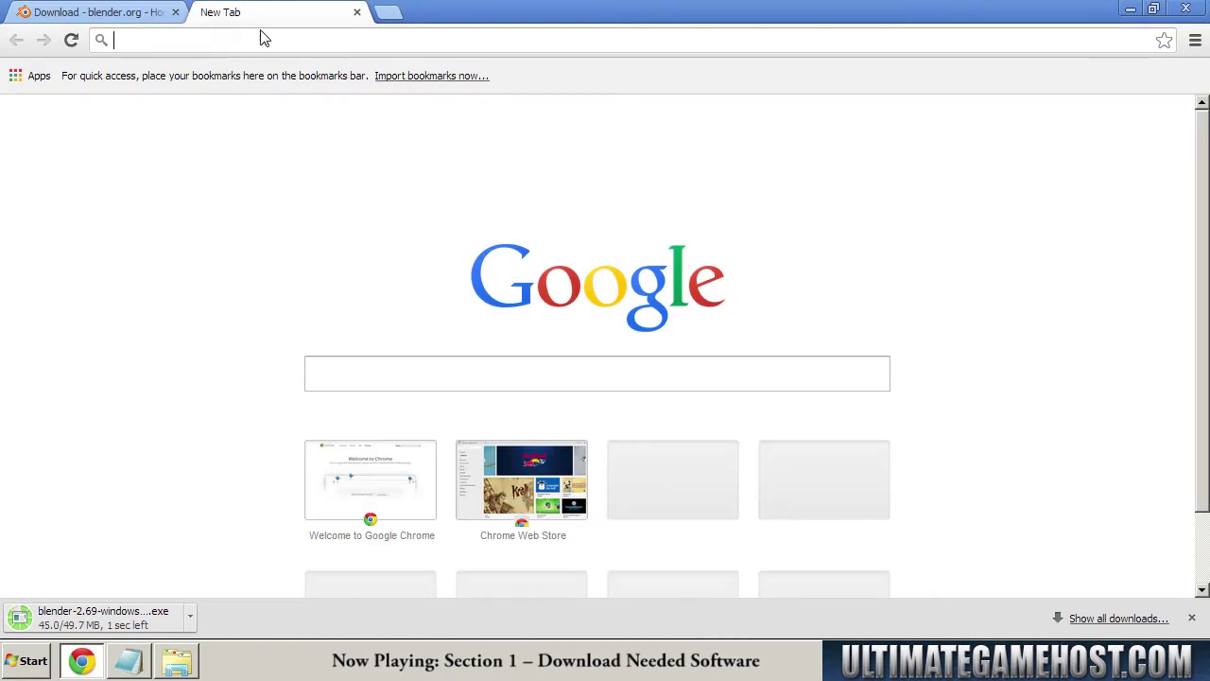
left_click(357, 12)
left_click(196, 43)
key("ctrl+v")
key("Return")
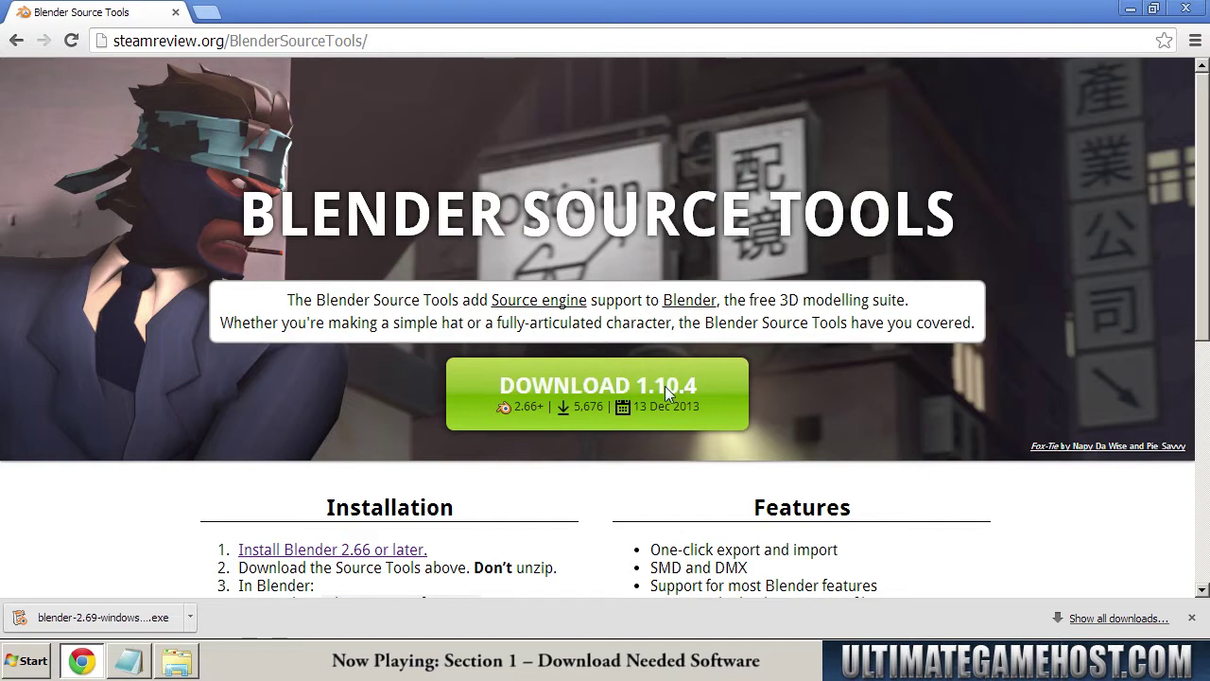
left_click(588, 385)
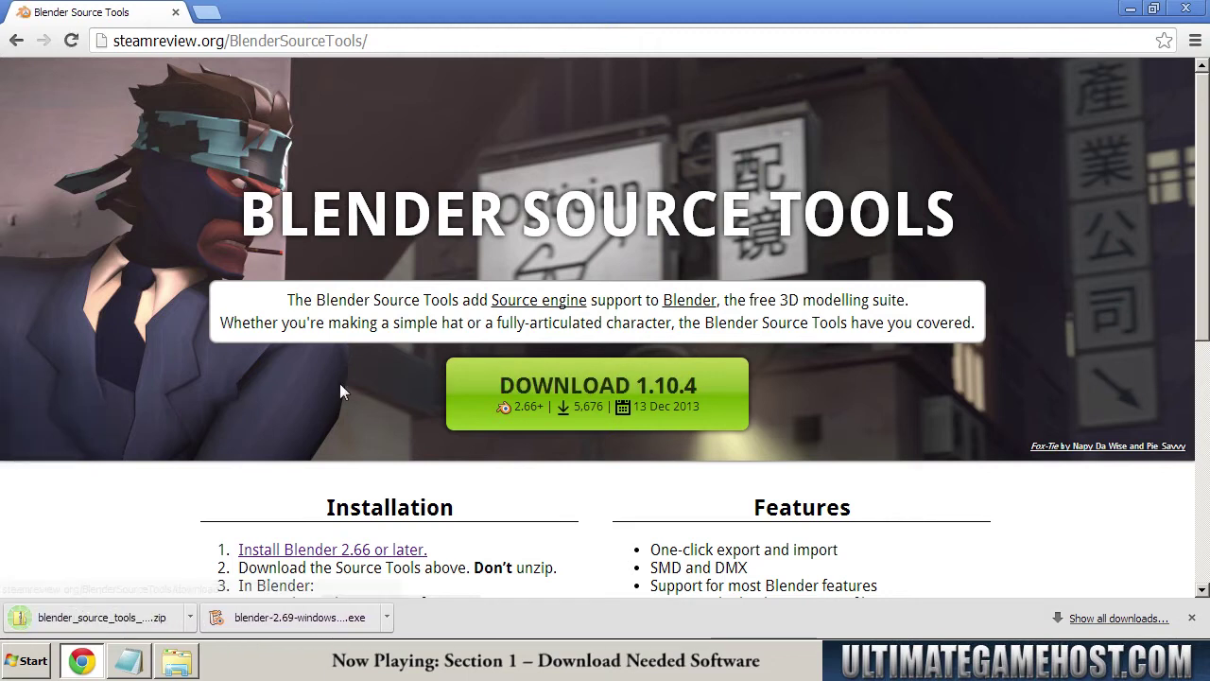
left_click(128, 660)
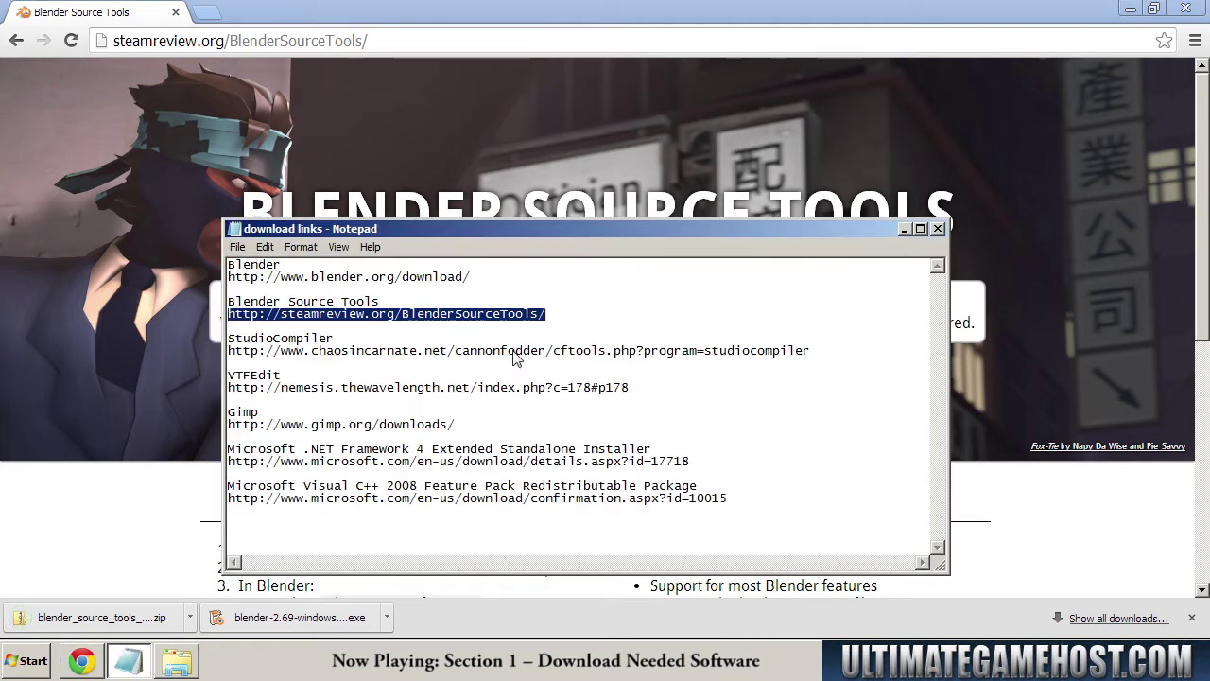
- Load the StudioCompiler page and download the 0.4a installer, keeping it
left_click_drag(811, 351, 228, 354)
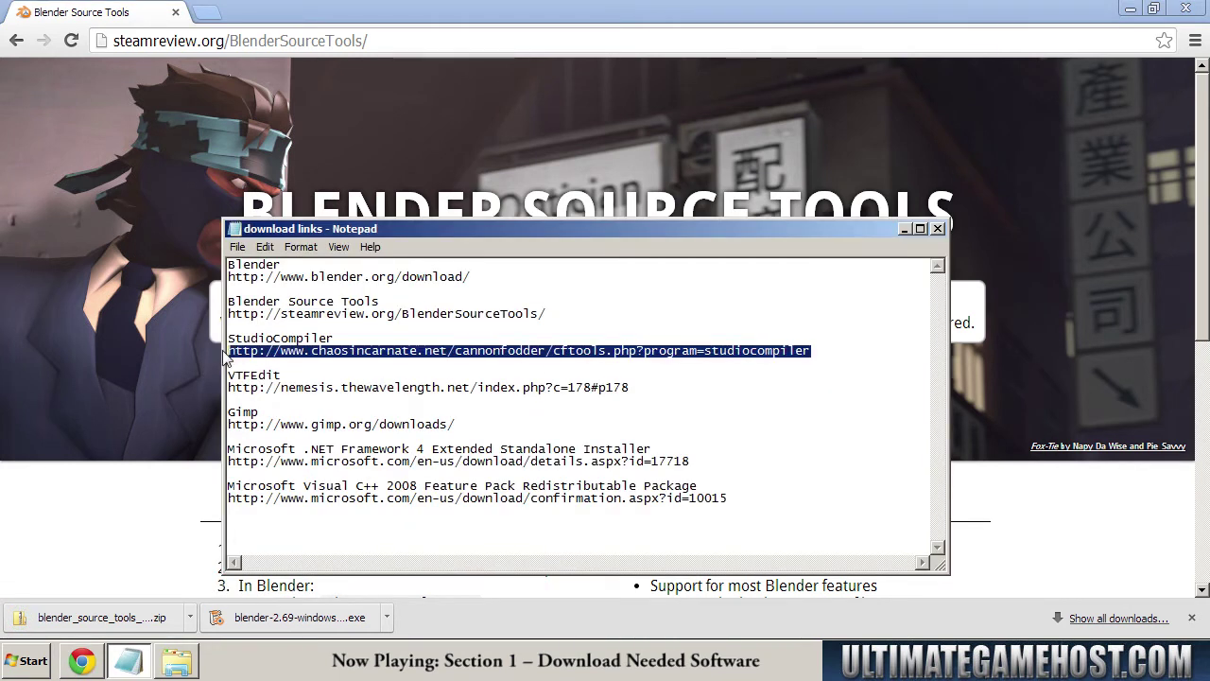
left_click(318, 41)
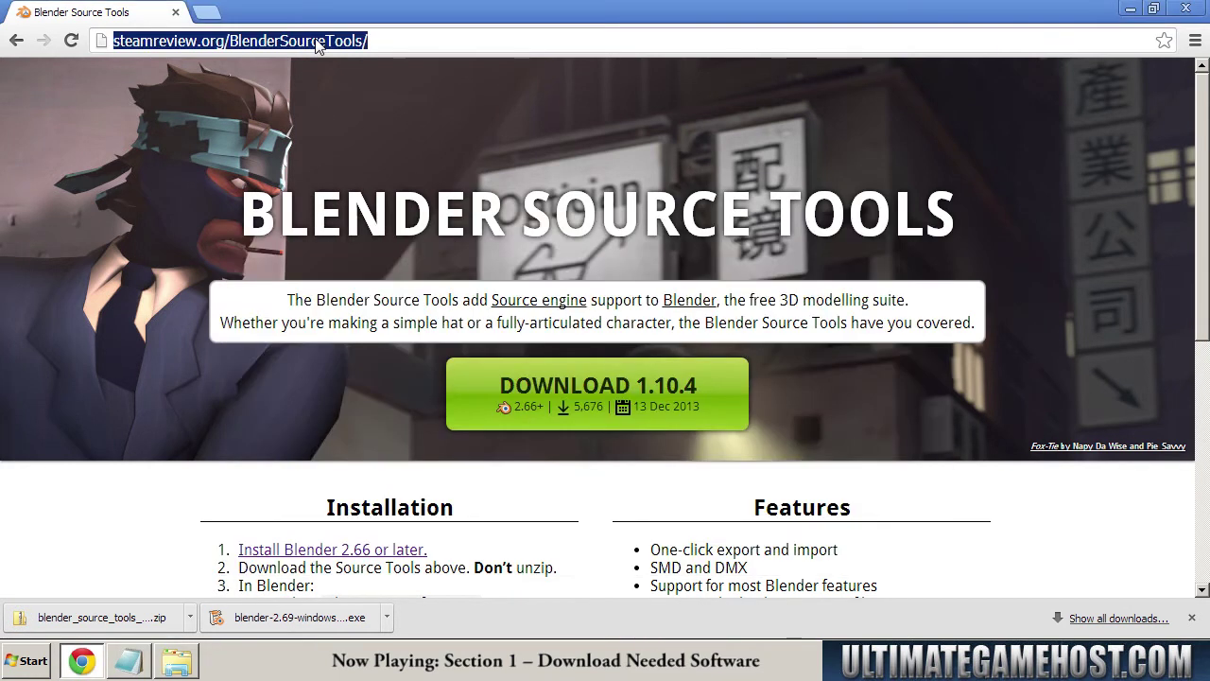
key("ctrl+v")
key("Return")
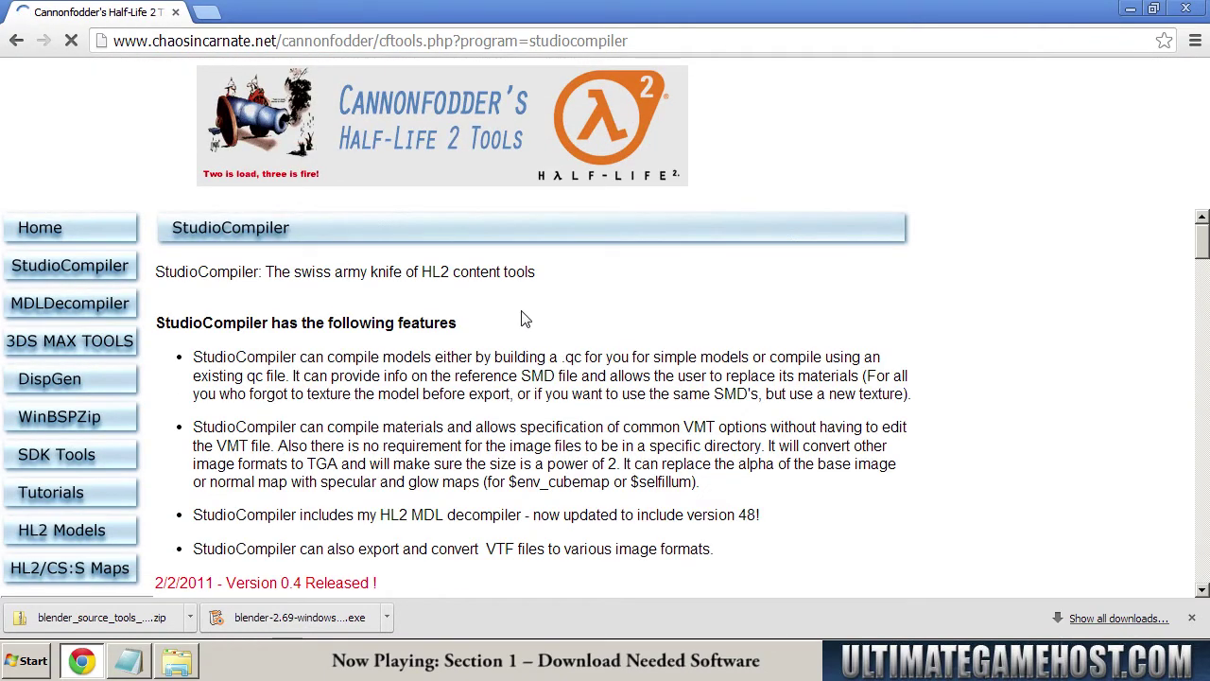
scroll(445, 312, "down", 4)
scroll(681, 364, "down", 10)
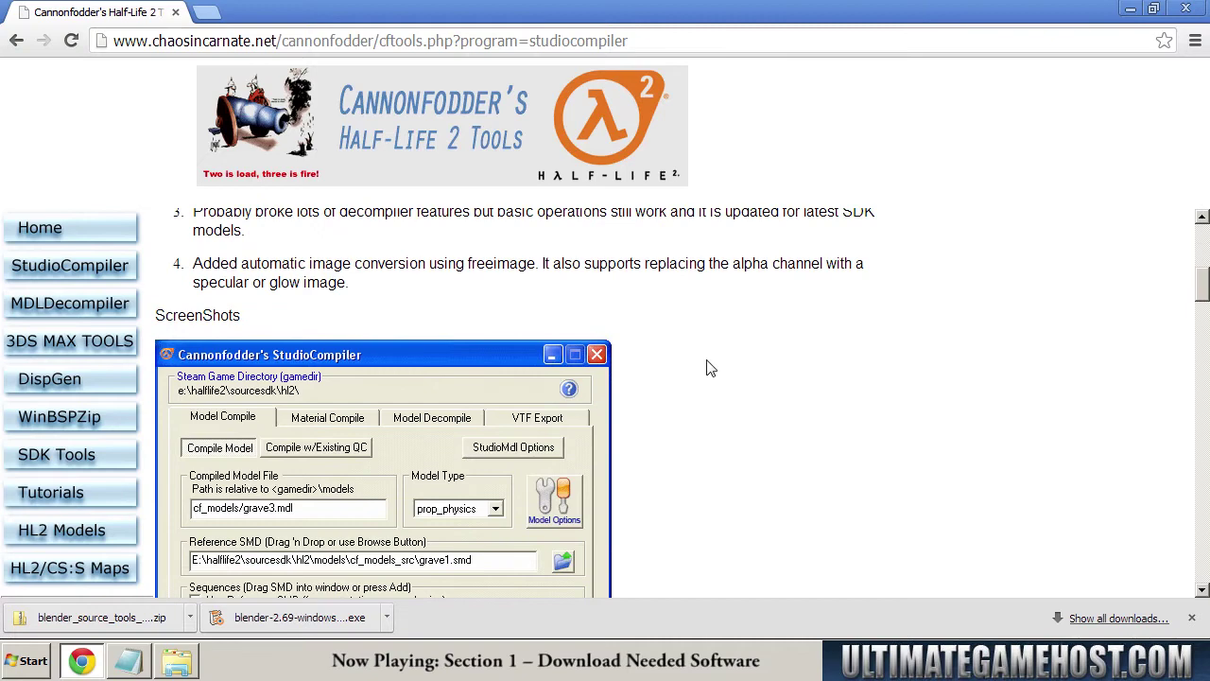
scroll(650, 359, "down", 10)
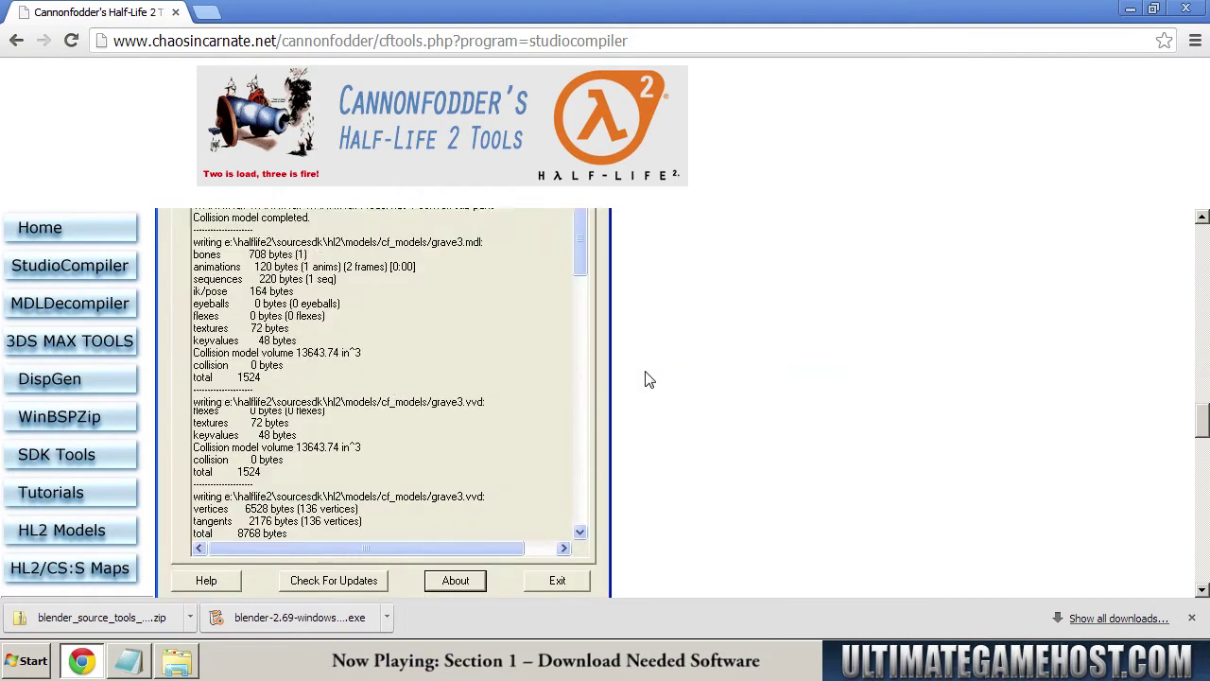
scroll(606, 378, "down", 1)
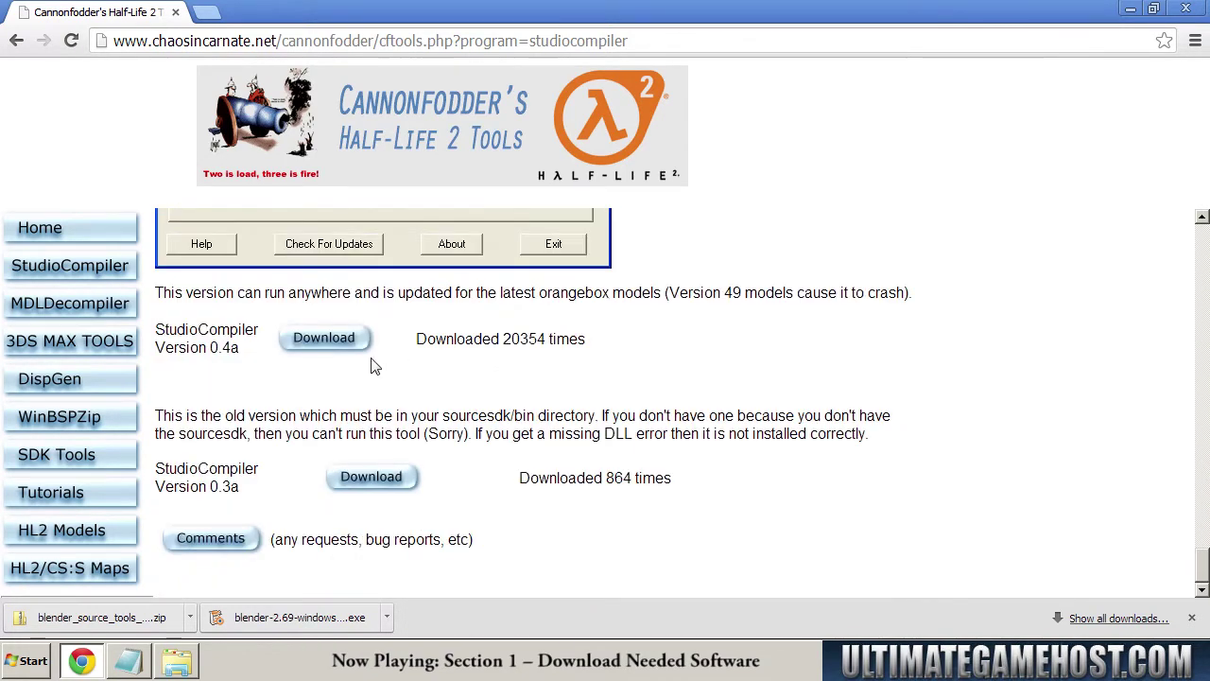
left_click(320, 342)
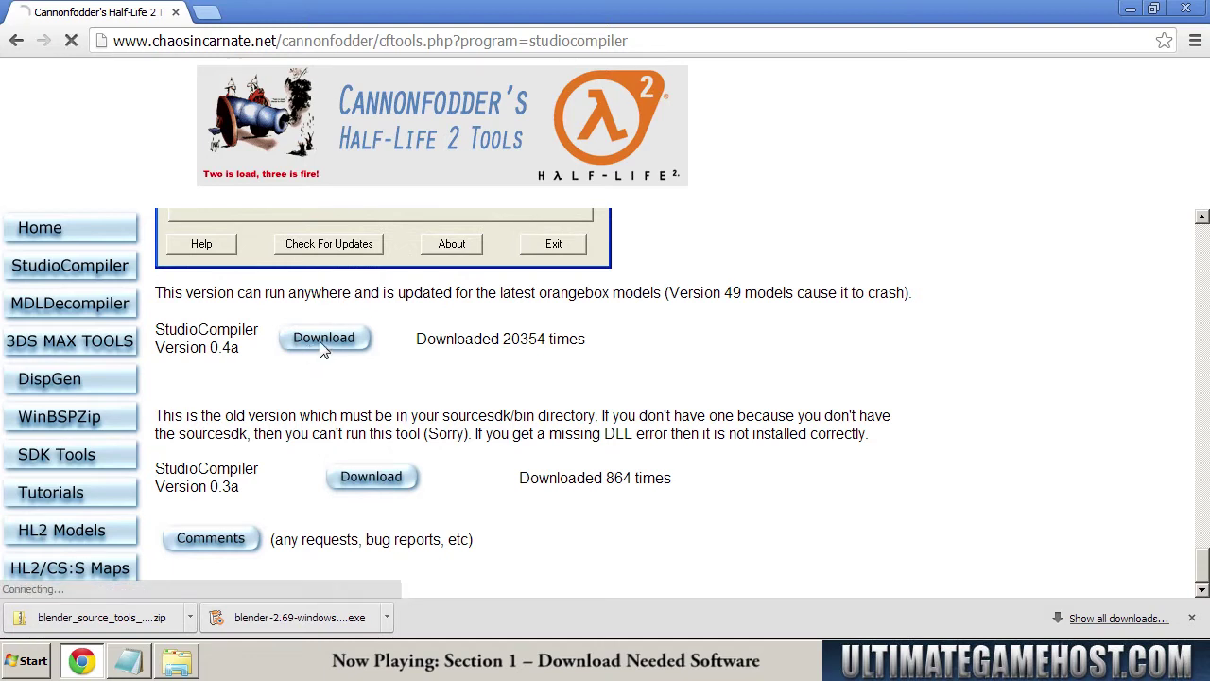
left_click(319, 618)
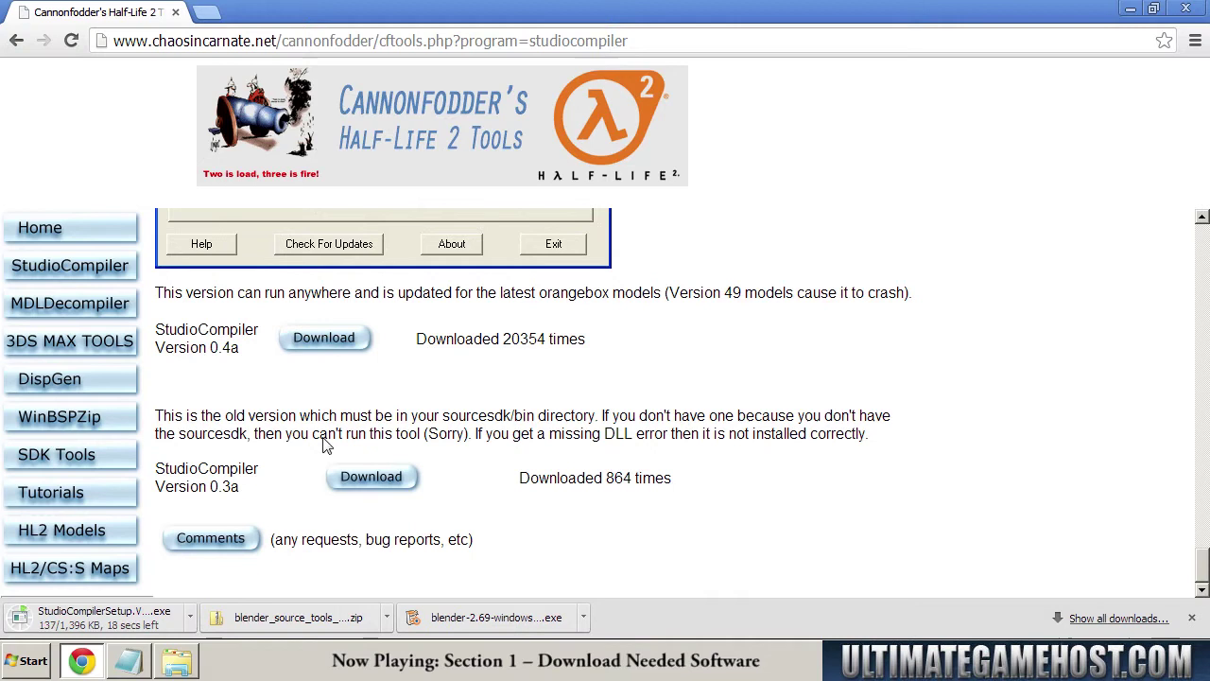
- Select the VTFEdit download link in the notes and select Chrome's address bar
left_click(128, 659)
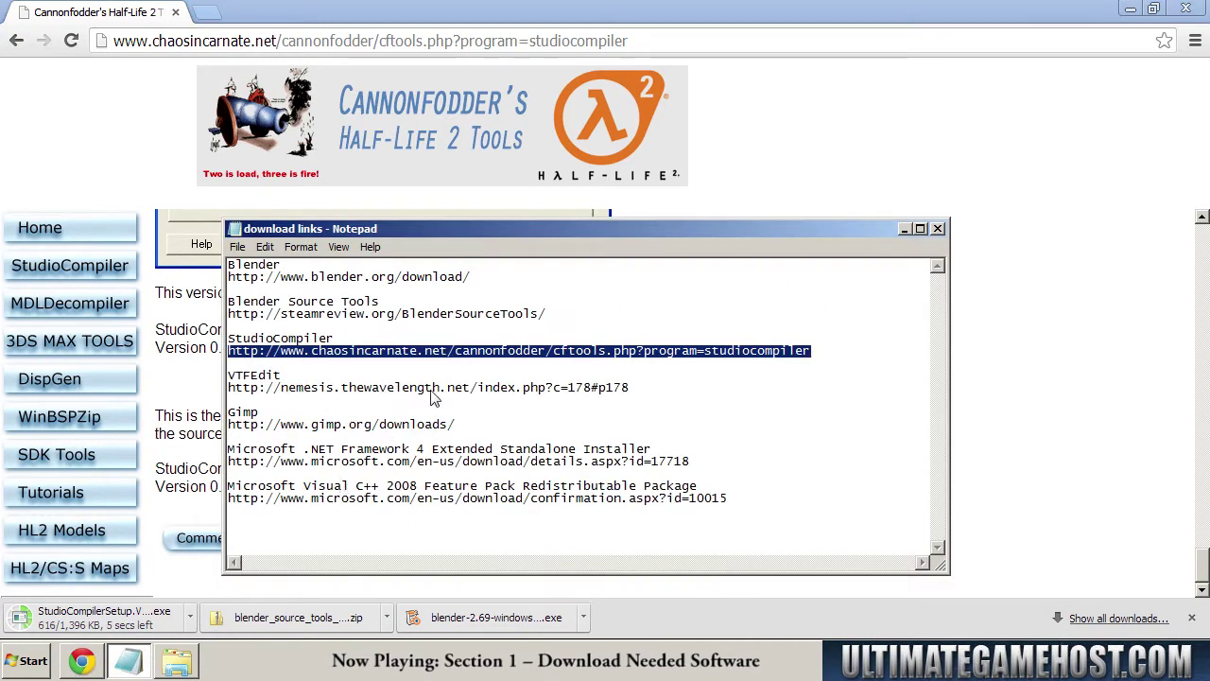
left_click(632, 395)
left_click_drag(631, 395, 227, 389)
key("ctrl+c")
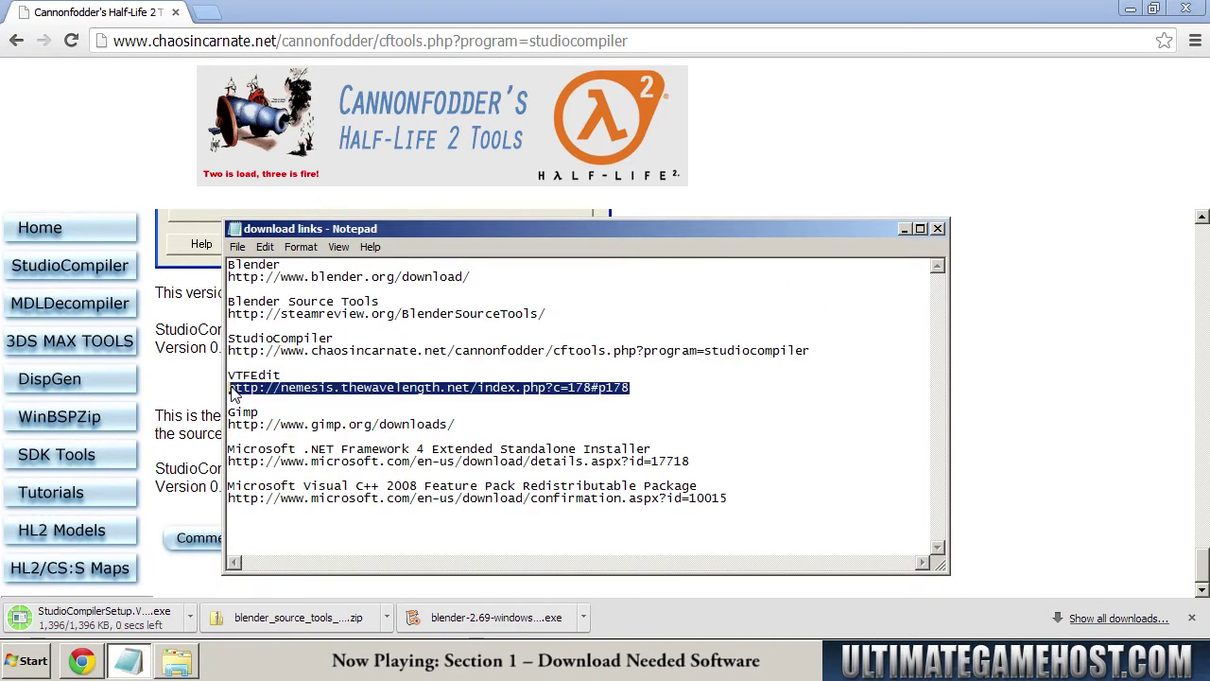
left_click(268, 41)
left_click(268, 40)
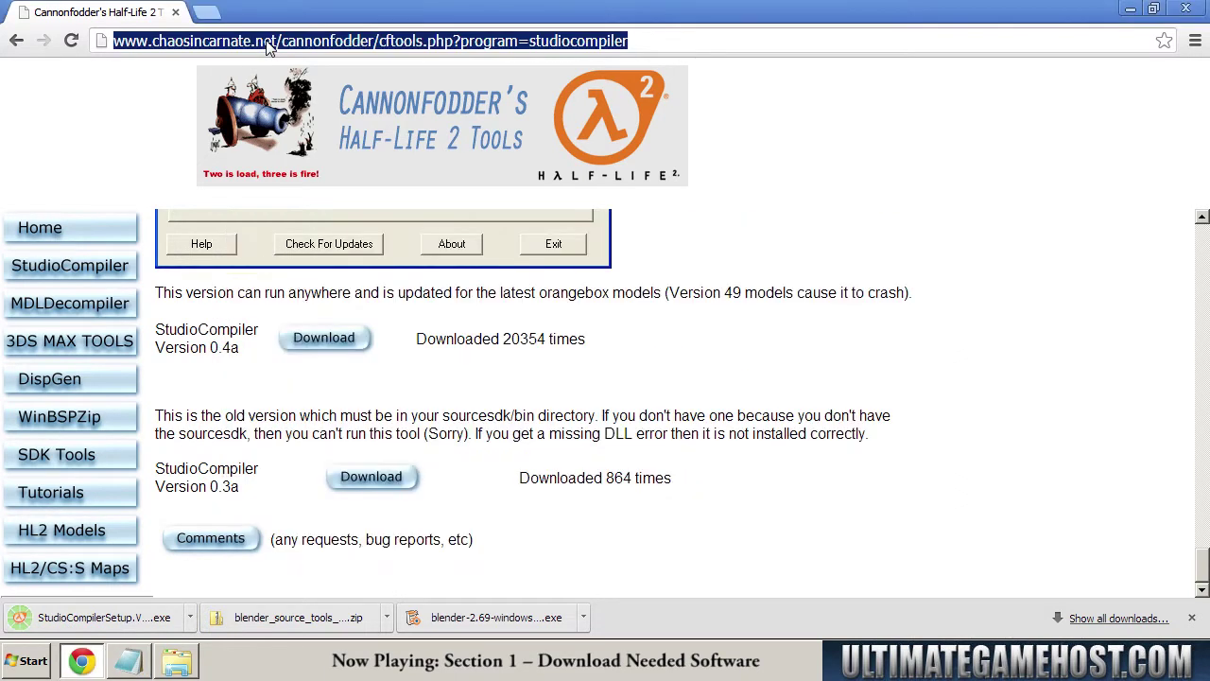
- Download the VTFEdit 1.2.5 installer and keep it
key("ctrl+v")
key("Return")
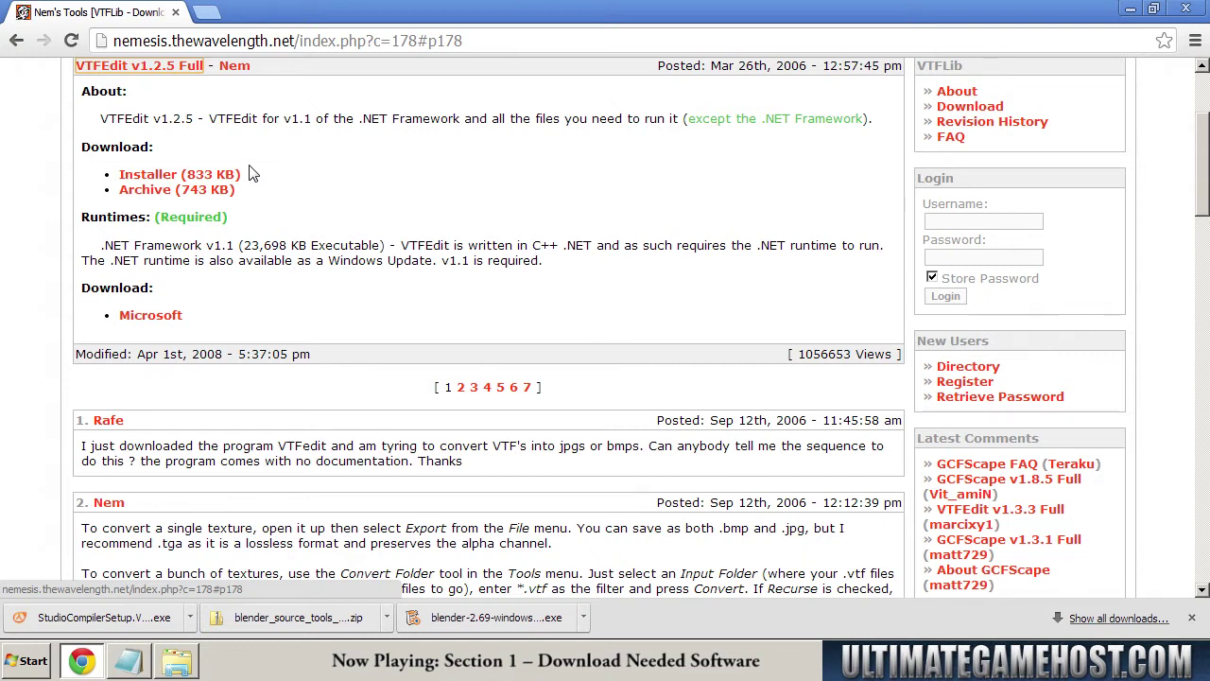
left_click(184, 182)
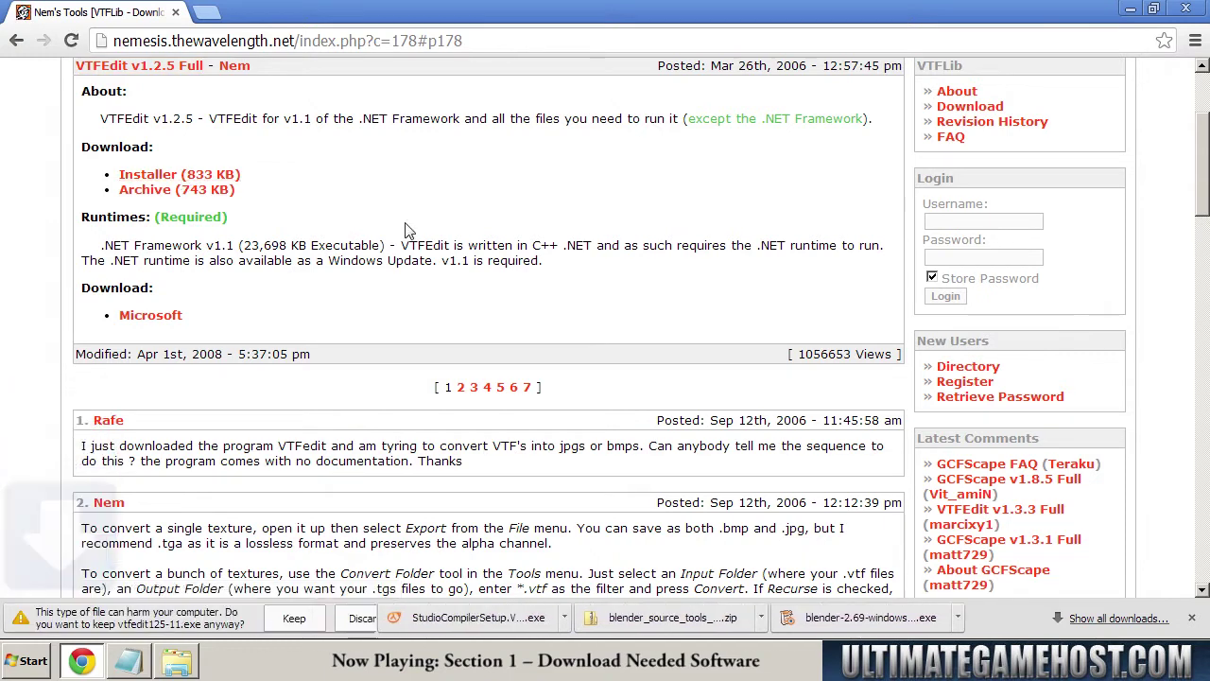
left_click(293, 619)
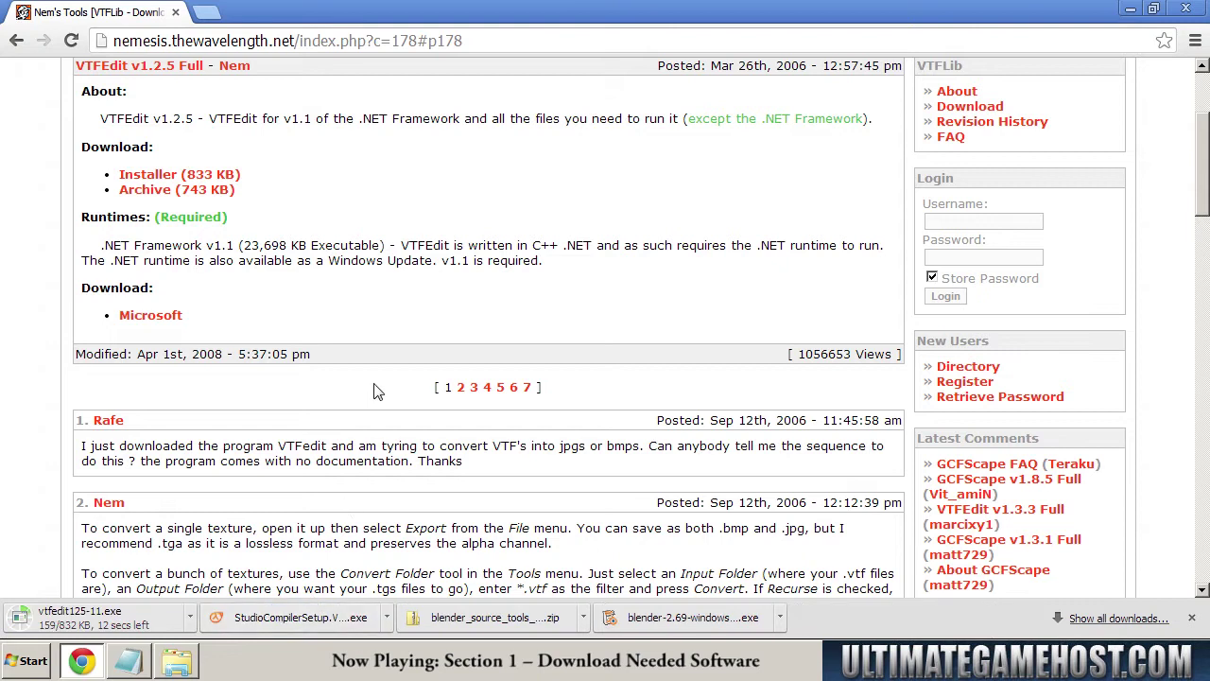
left_click(128, 660)
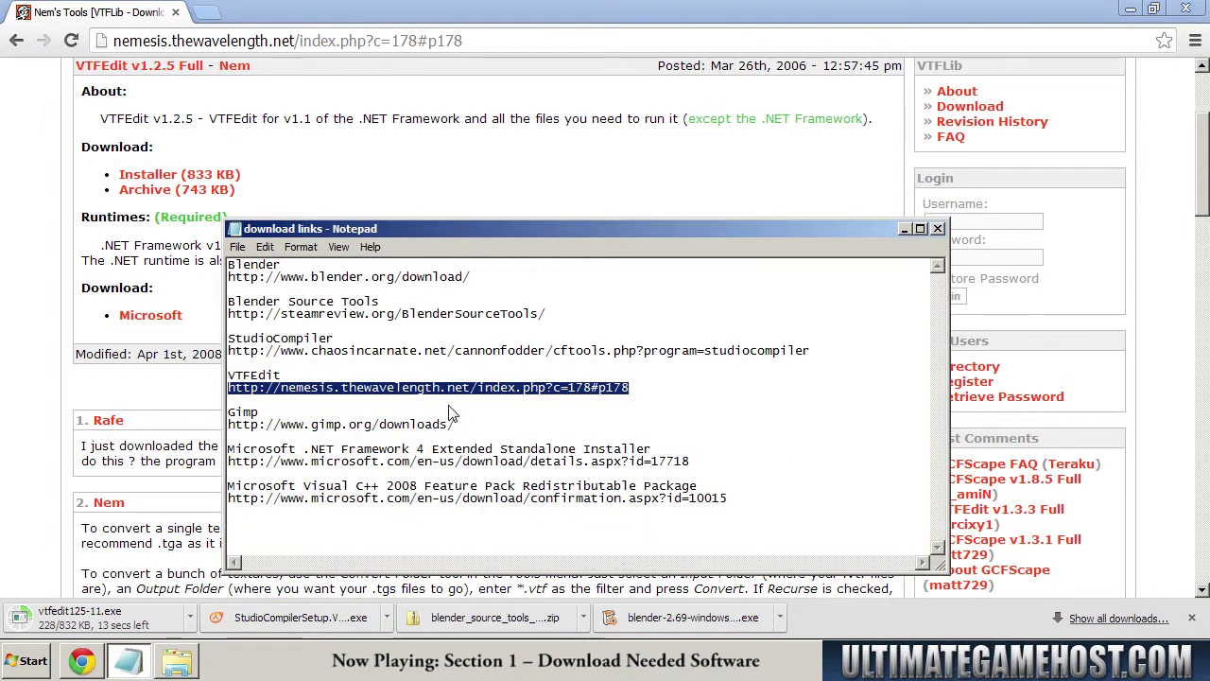
- Download the GIMP 2.8.10 Windows installer over HTTP, then select the .NET Framework 4 link
left_click(459, 427)
left_click_drag(458, 426, 228, 425)
key("ctrl+c")
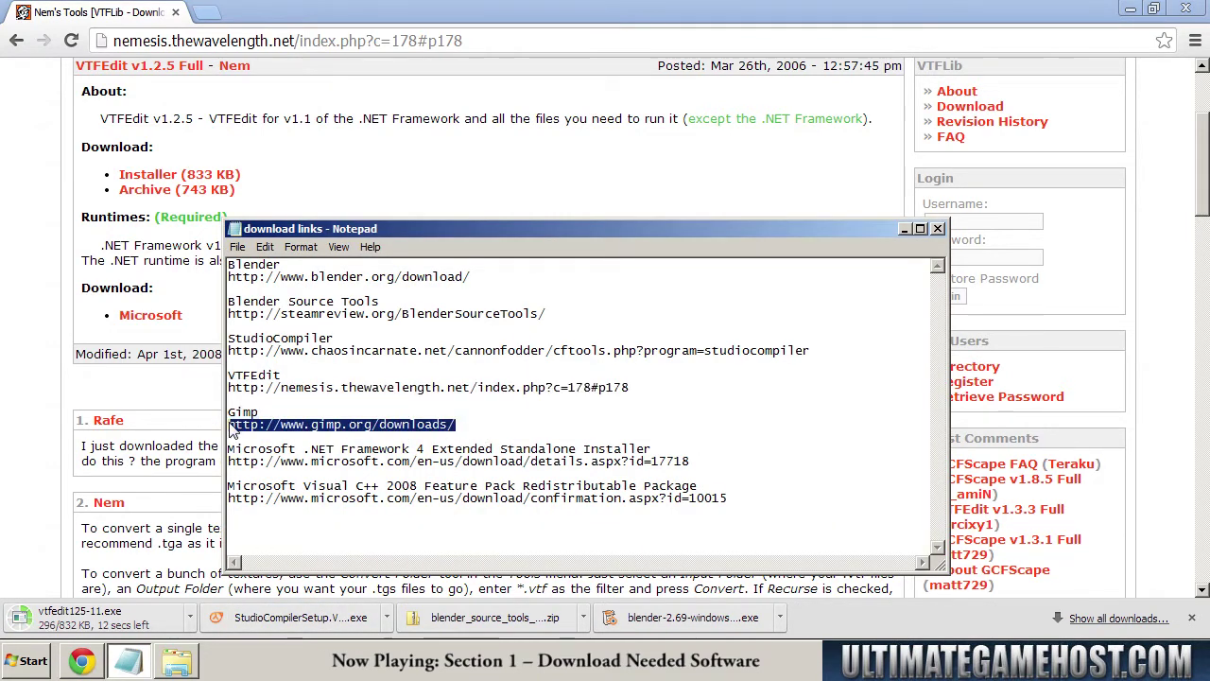
left_click(216, 41)
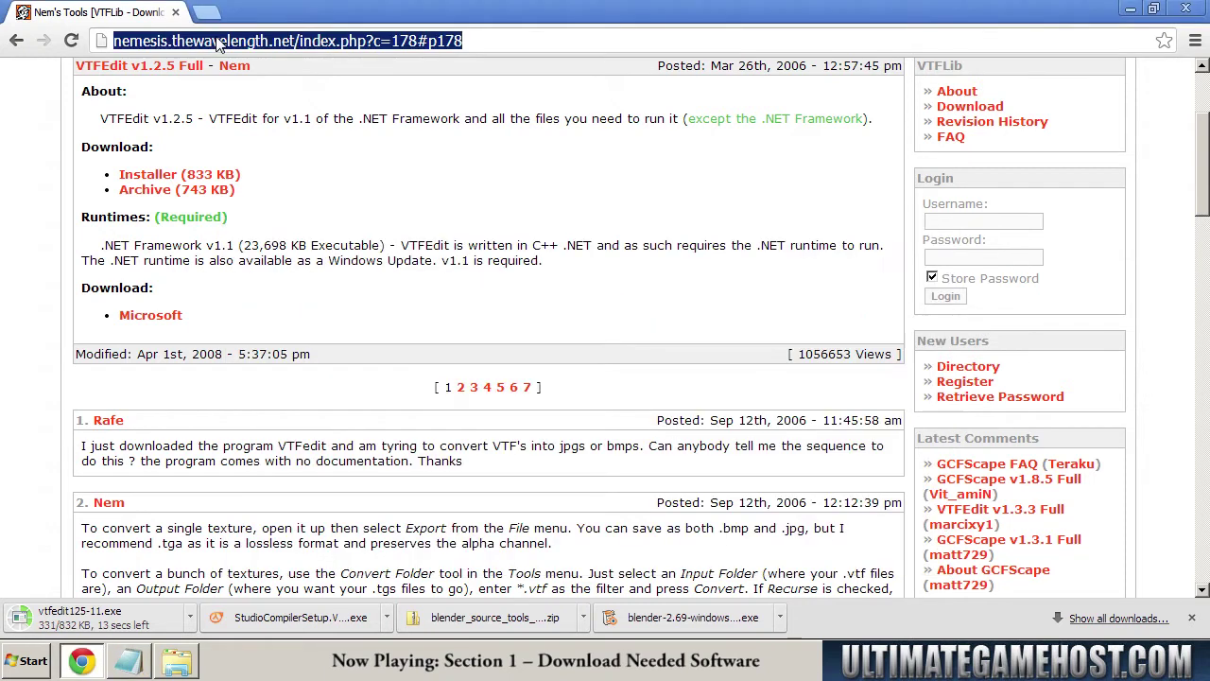
key("ctrl+v")
key("Return")
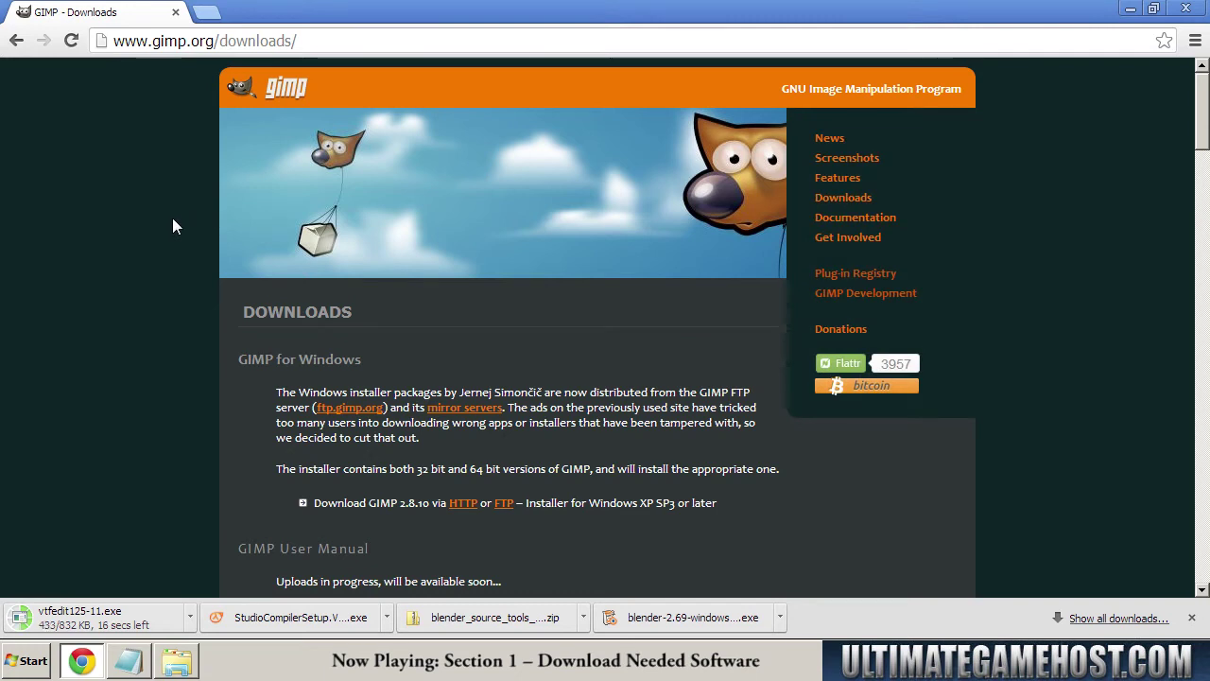
scroll(159, 325, "down", 3)
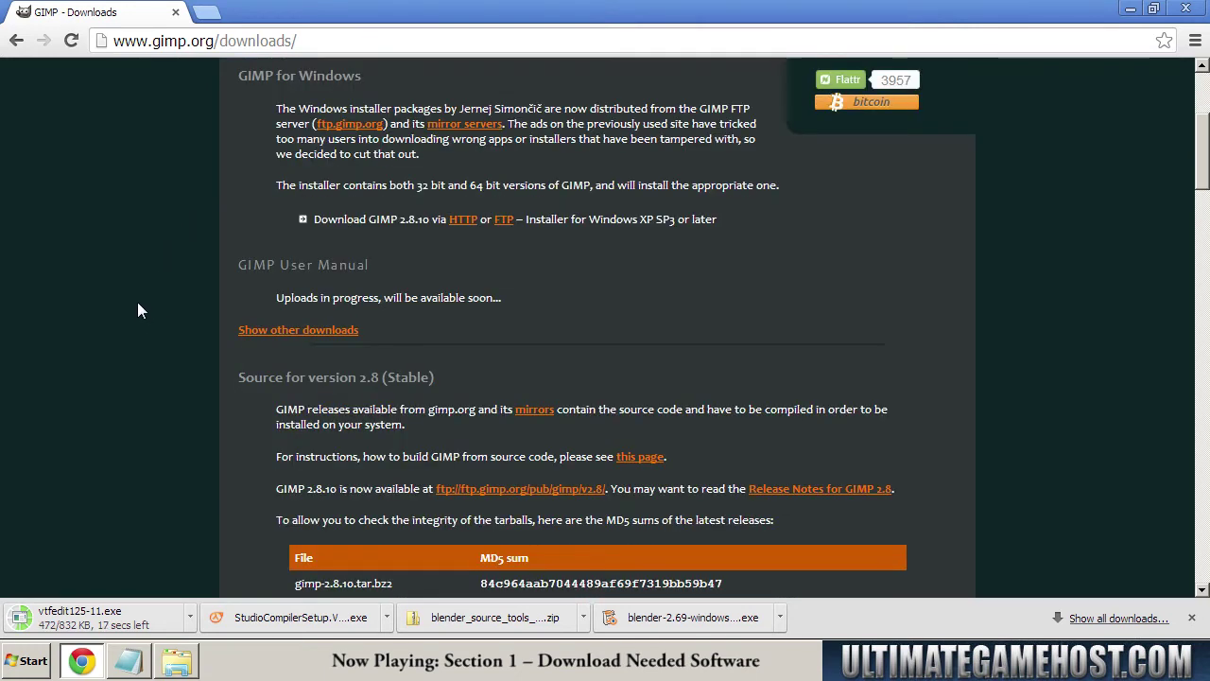
scroll(135, 309, "up", 1)
scroll(132, 312, "up", 2)
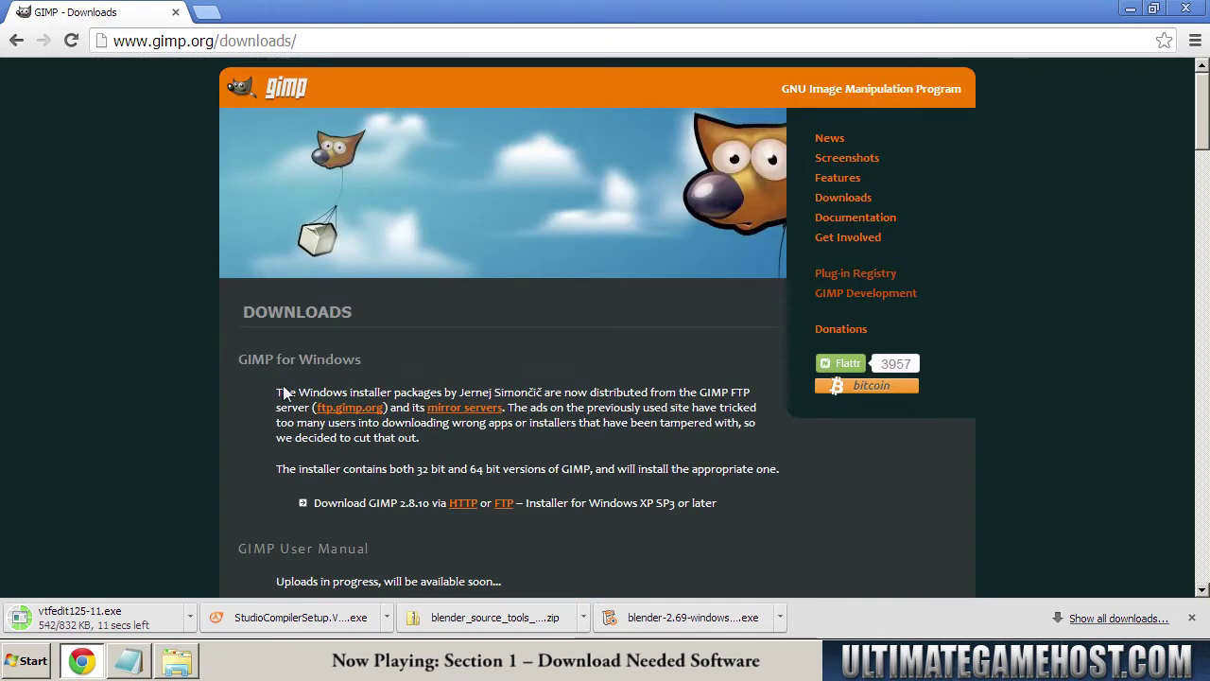
left_click(461, 505)
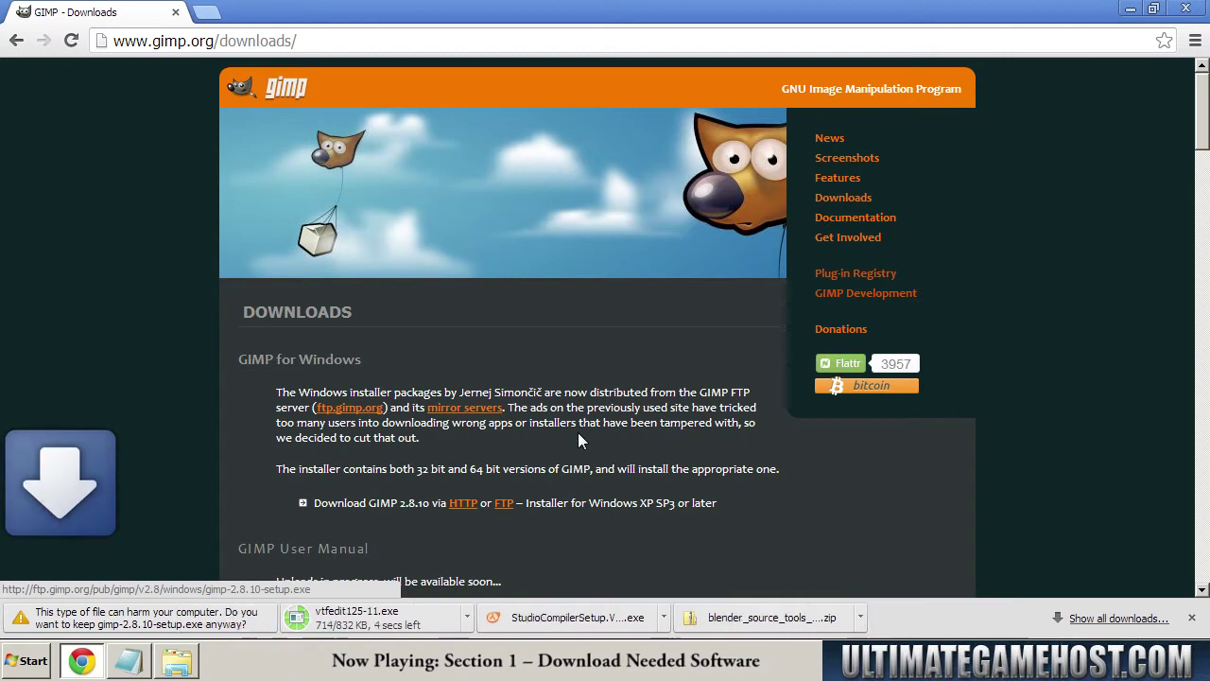
left_click(316, 620)
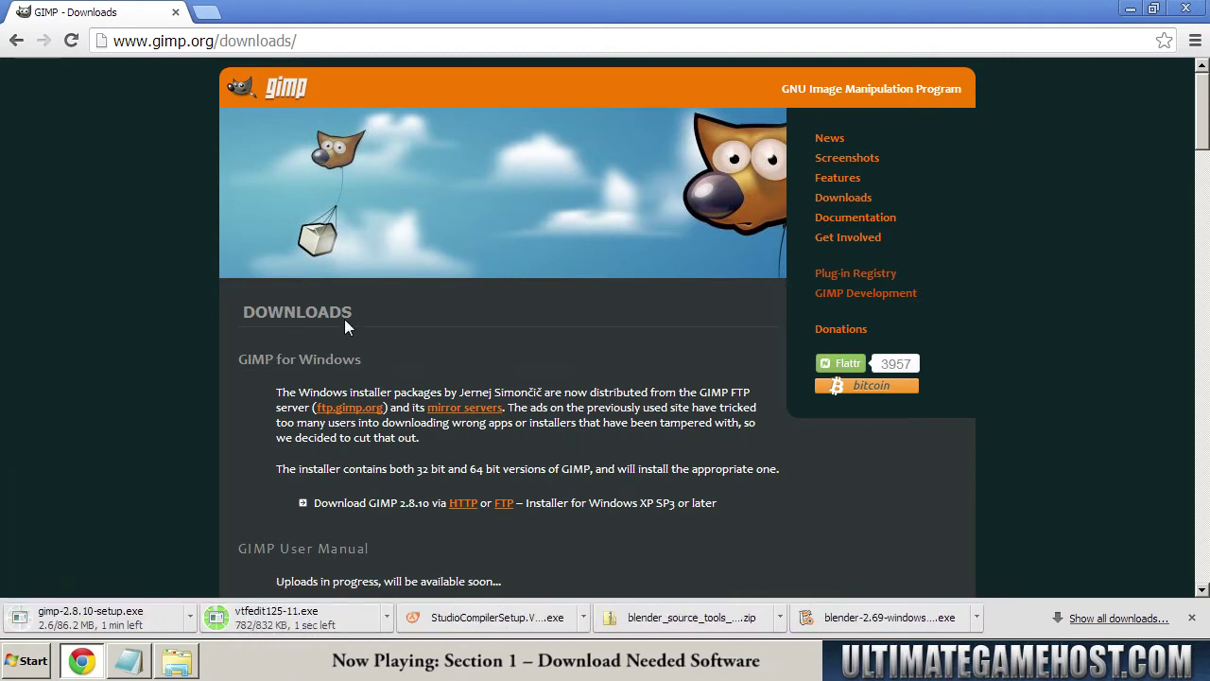
left_click(132, 662)
left_click_drag(691, 462, 232, 465)
key("ctrl+c")
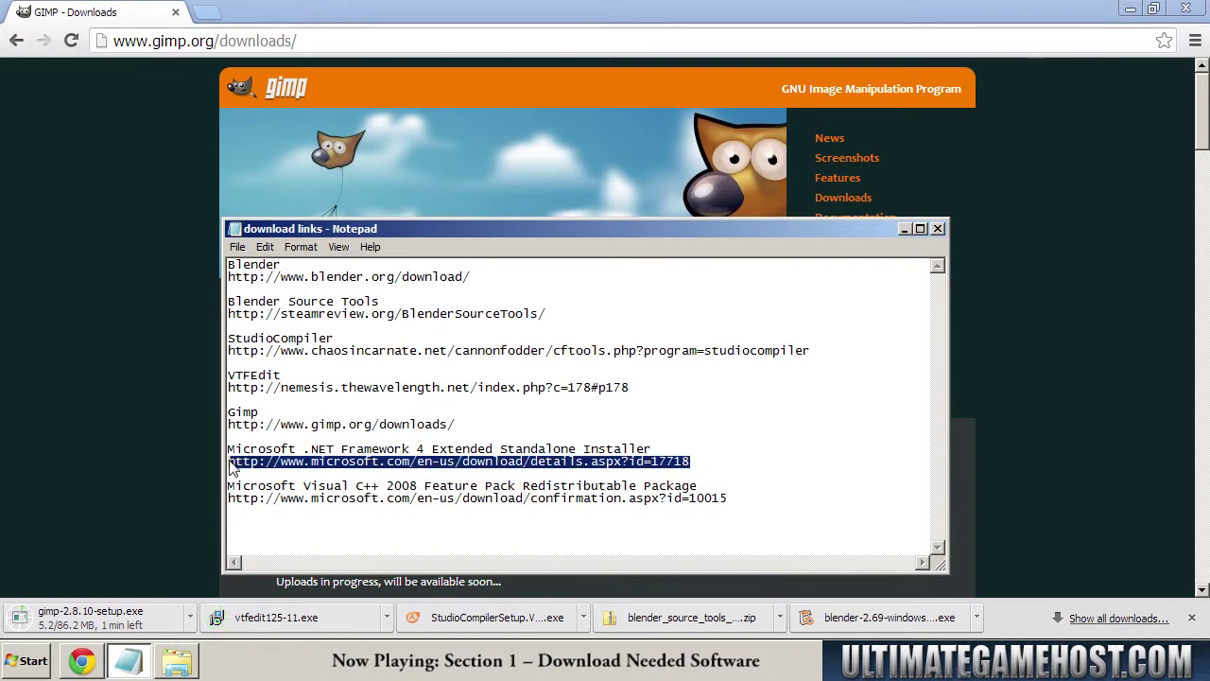
- Download the .NET Framework 4 standalone installer without extra add-ons, then select the Visual C++ 2008 link
left_click(274, 43)
key("ctrl+v")
key("Return")
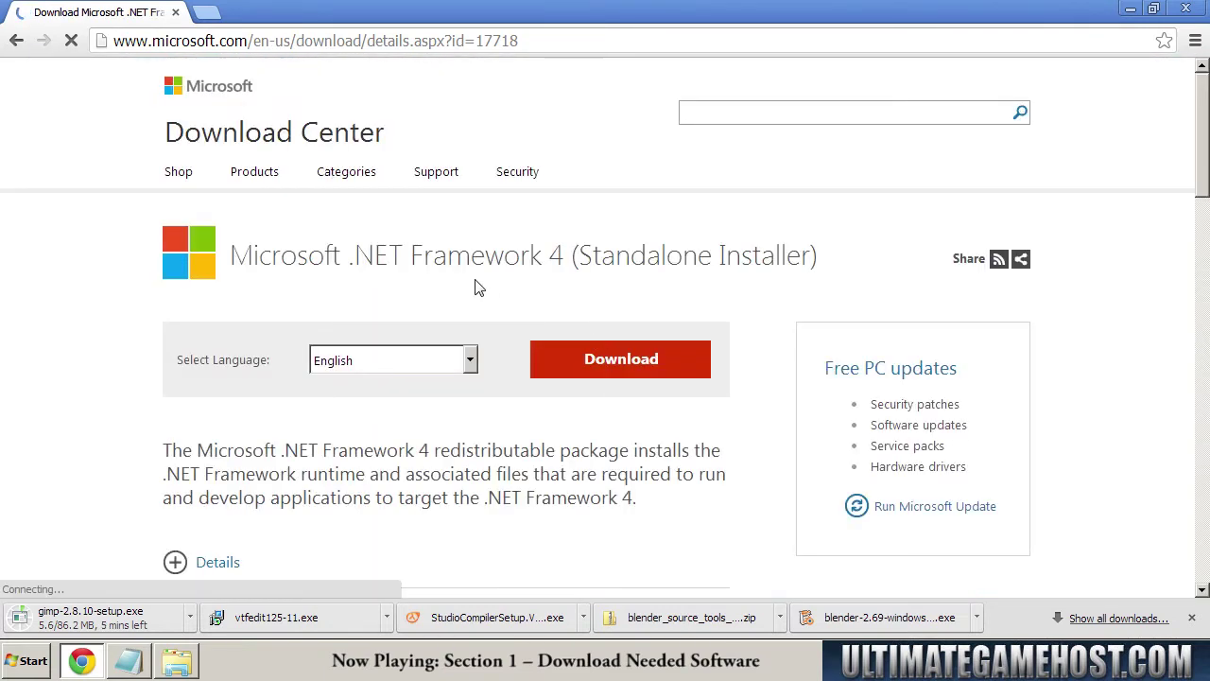
left_click(611, 358)
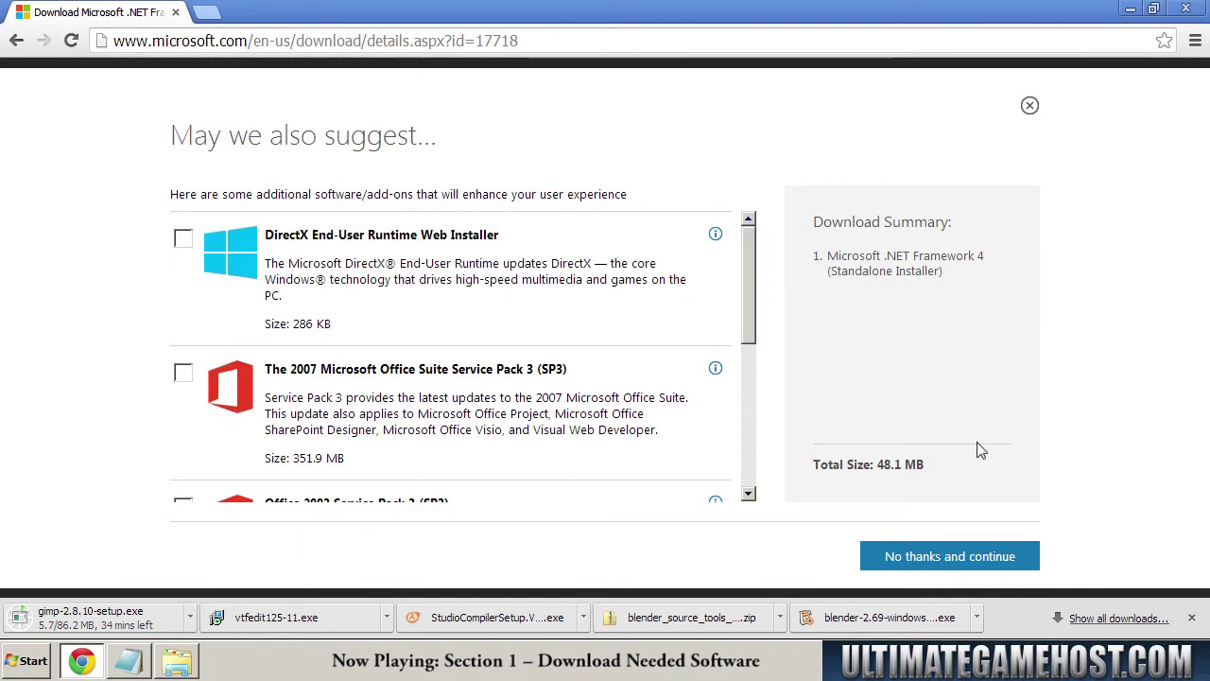
left_click(927, 556)
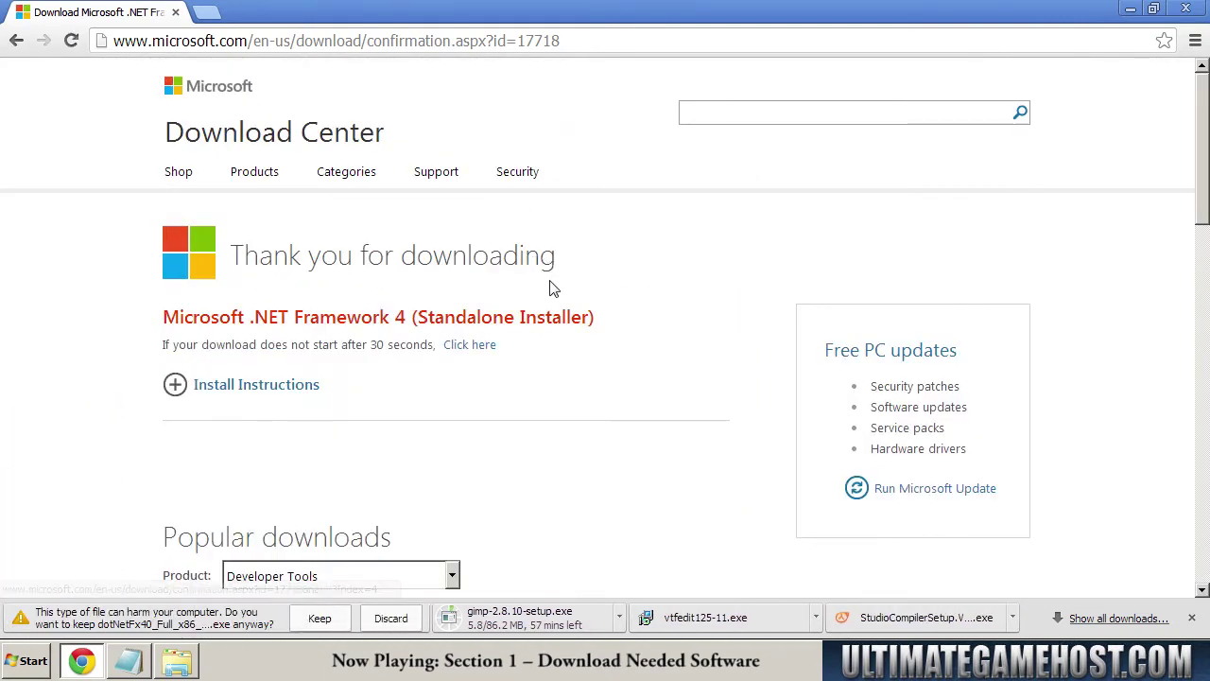
left_click(324, 616)
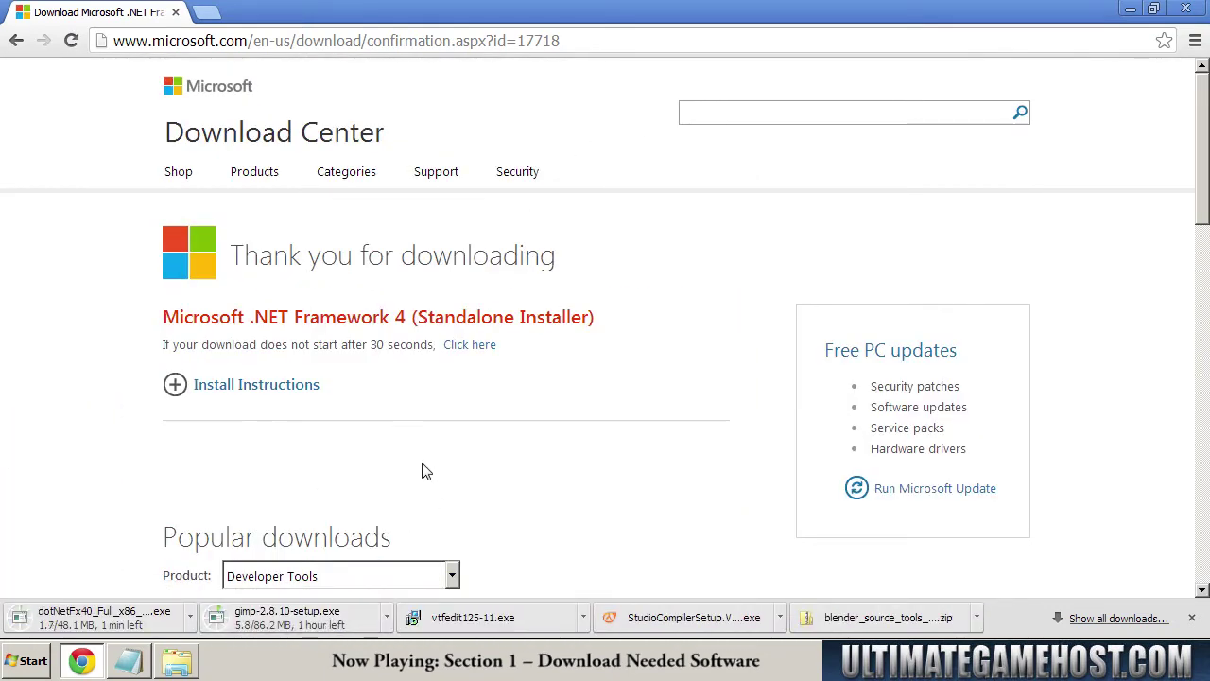
left_click(132, 667)
left_click_drag(729, 498, 233, 517)
key("ctrl+c")
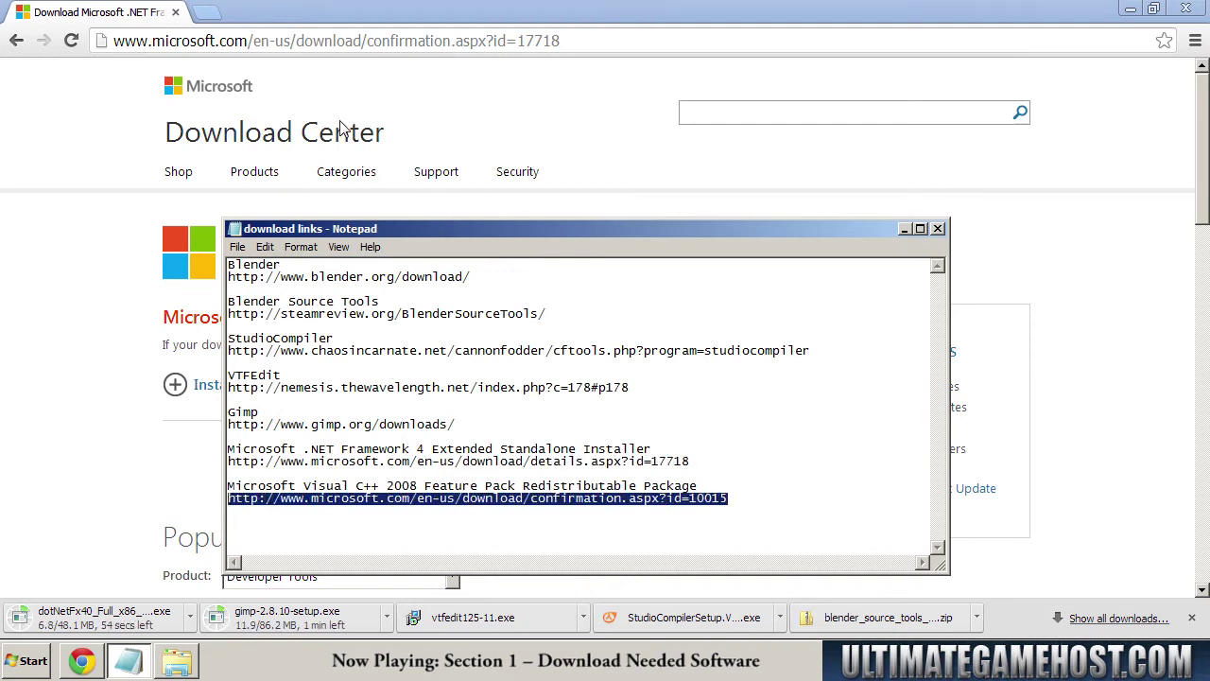
- Download the Visual C++ 2008 Feature Pack redistributable (x86) and open the Downloads folder
left_click(307, 45)
key("ctrl+v")
key("Return")
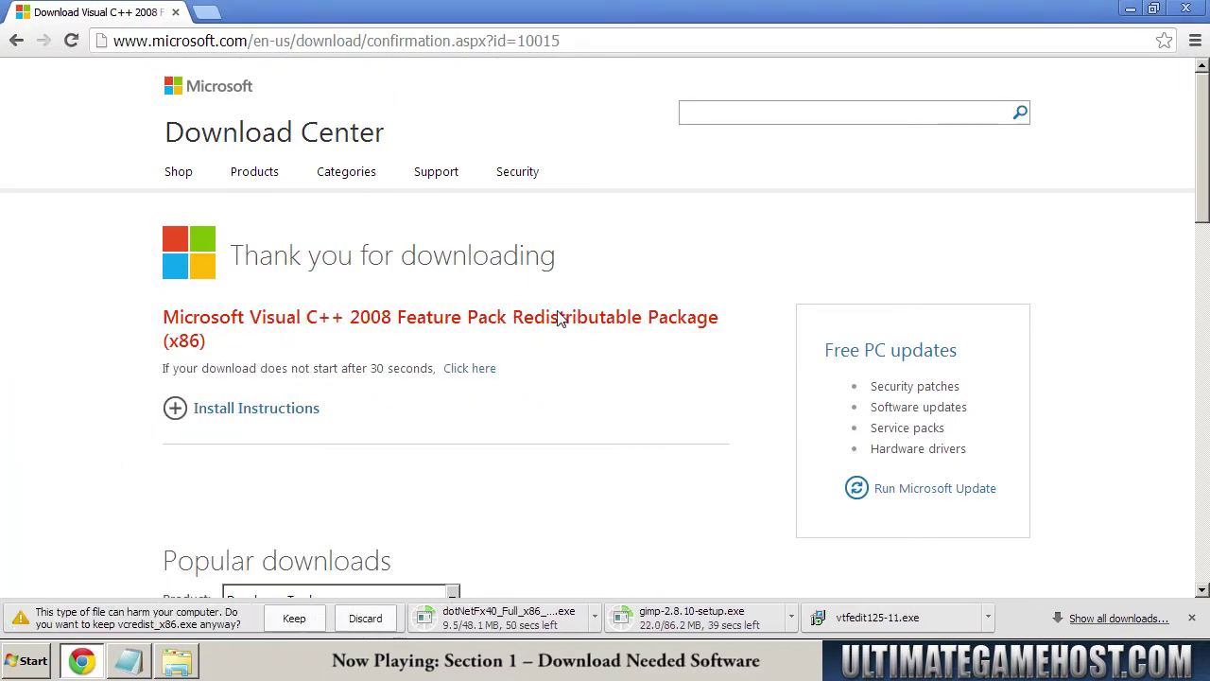
left_click(293, 614)
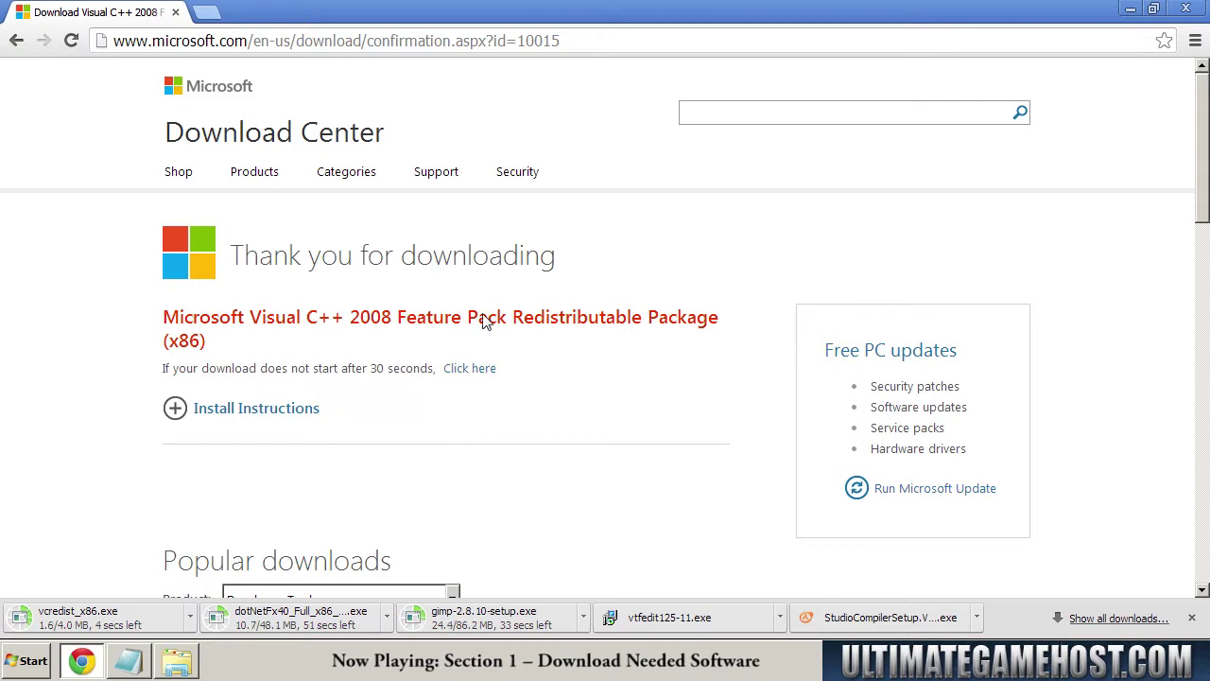
left_click(176, 660)
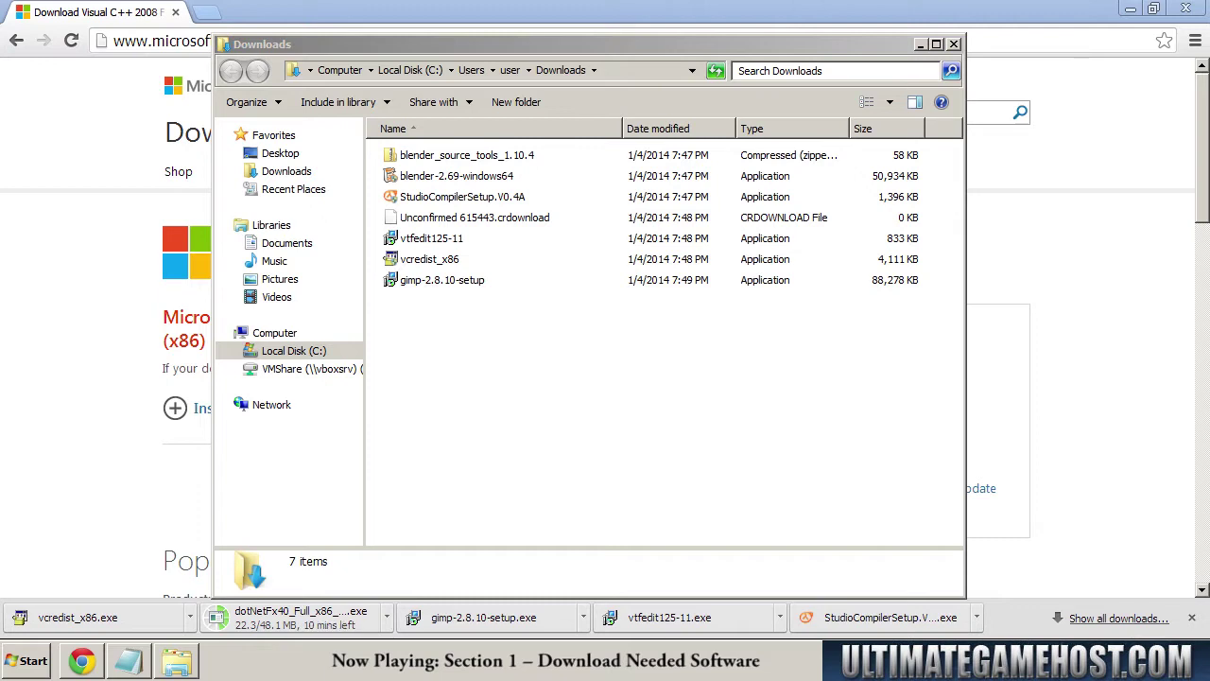
- Open the Steam Library from the Steam tray icon's menu
right_click(988, 662)
left_click(1019, 503)
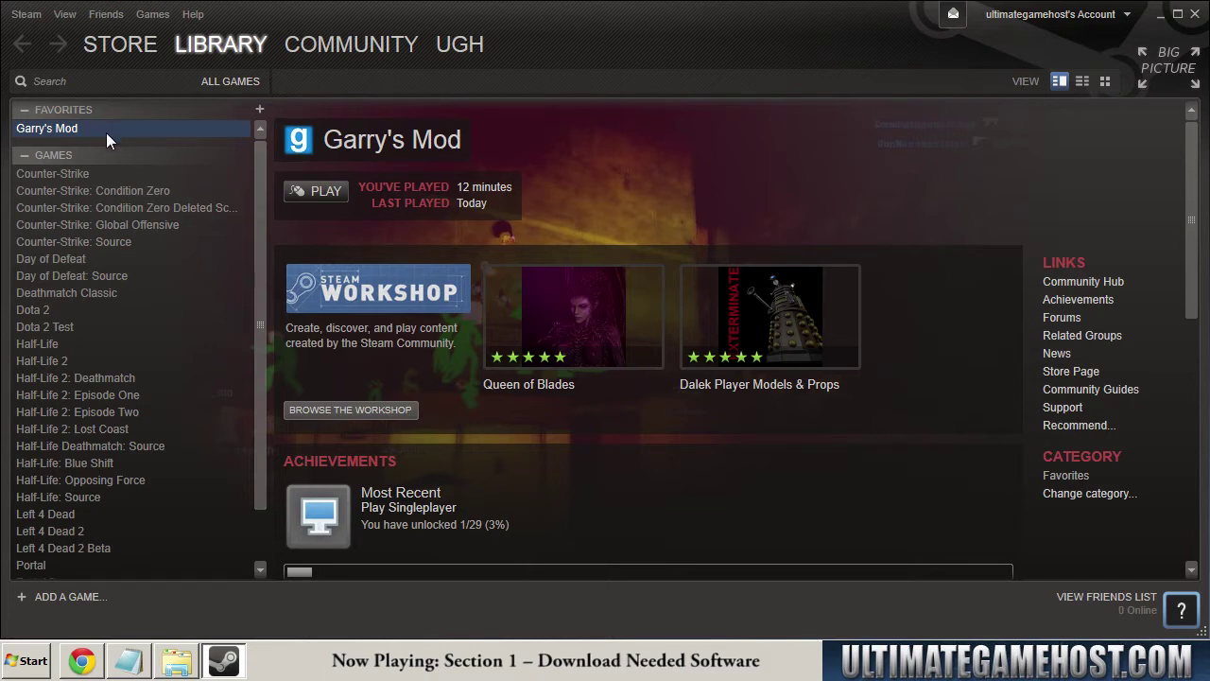
- Filter the library to tools and check Source SDK Base 2013 Singleplayer shows Ready to play
left_click(230, 79)
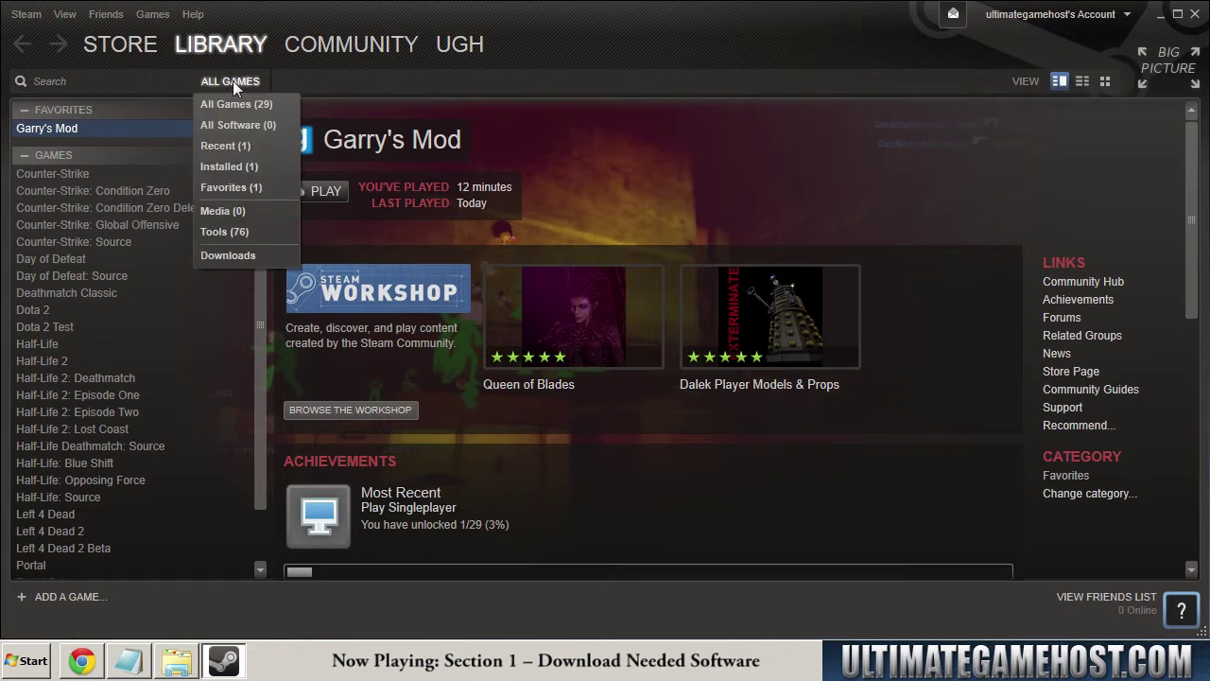
left_click(223, 231)
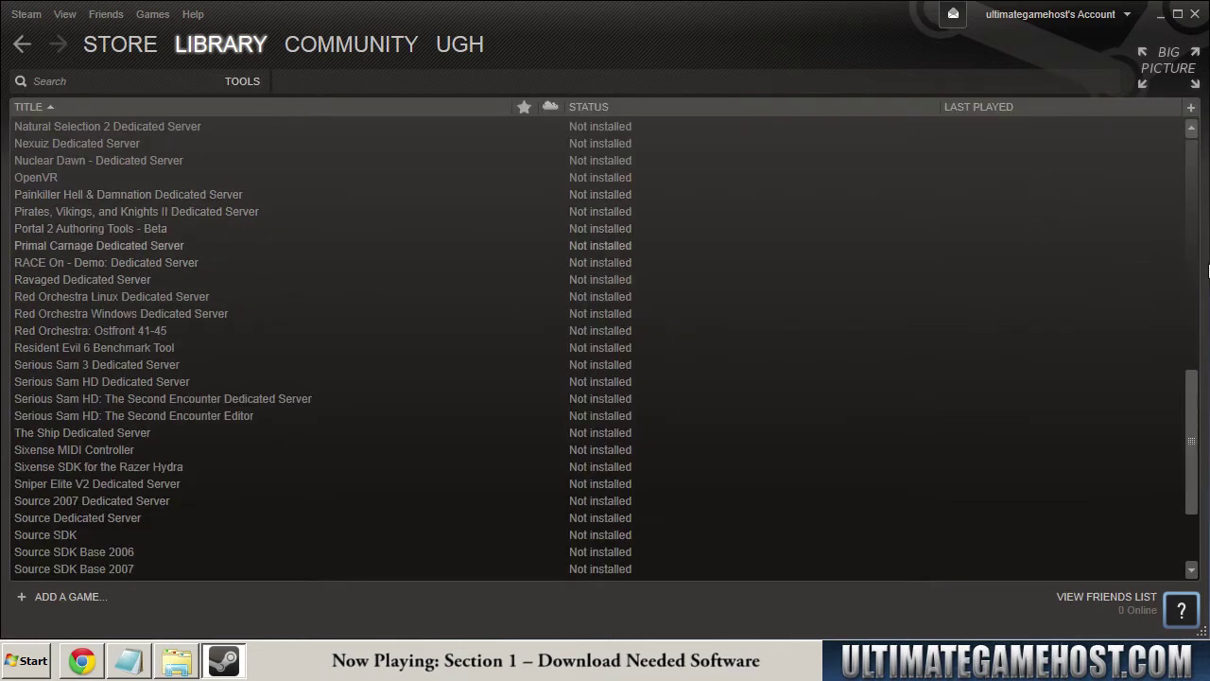
left_click_drag(1193, 402, 1191, 449)
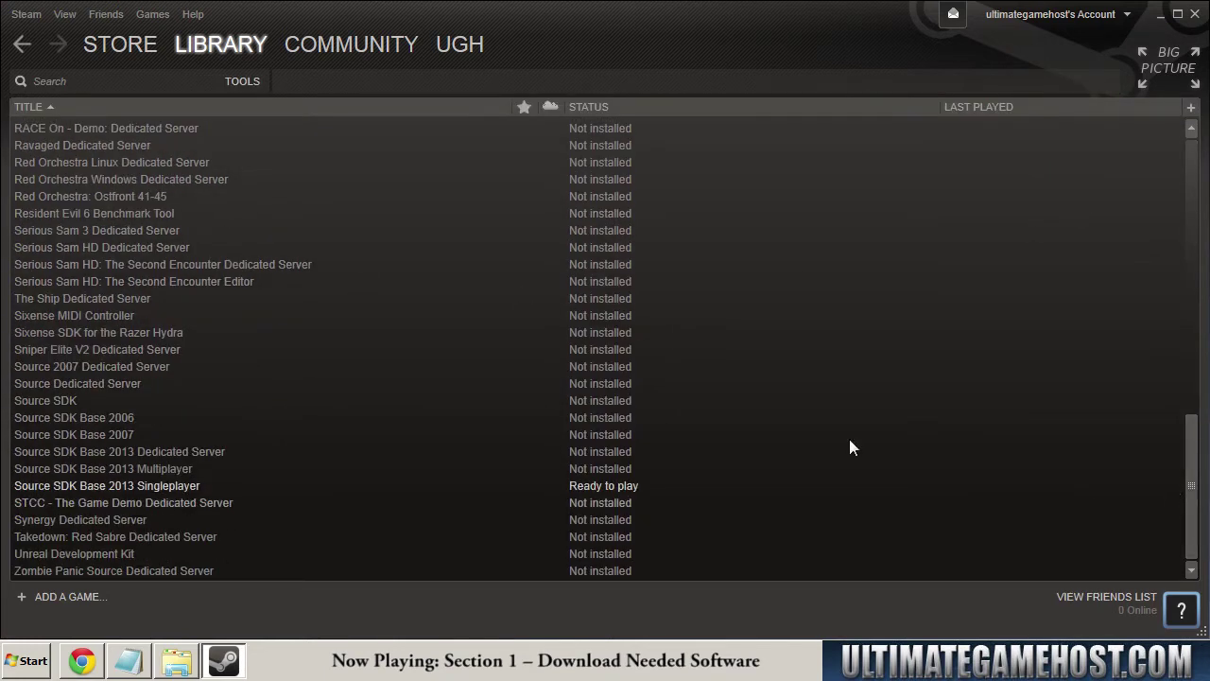
left_click(198, 485)
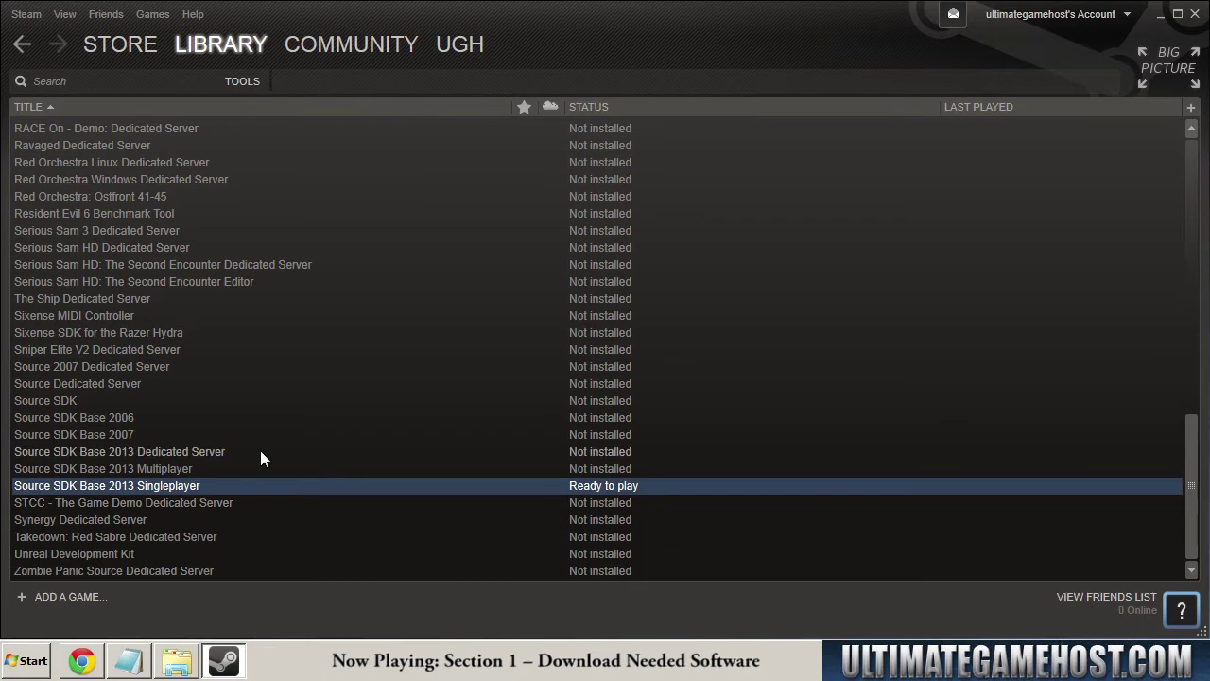
left_click(196, 471)
left_click(186, 487)
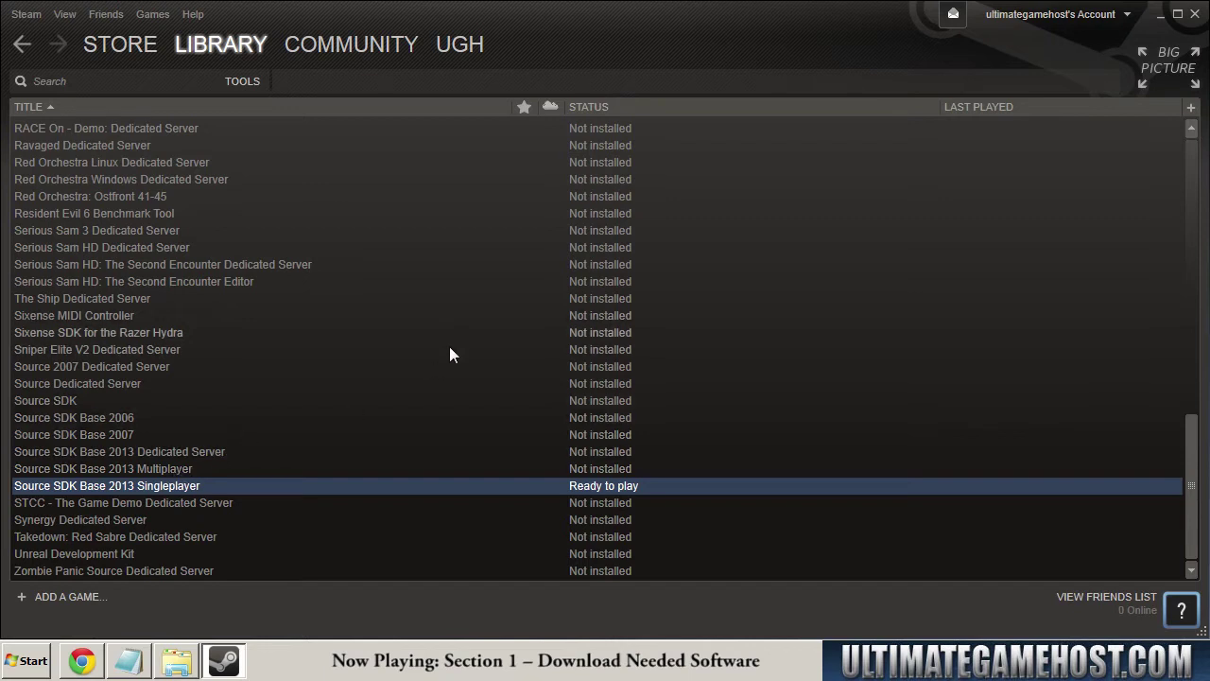
left_click(181, 467)
left_click(174, 486)
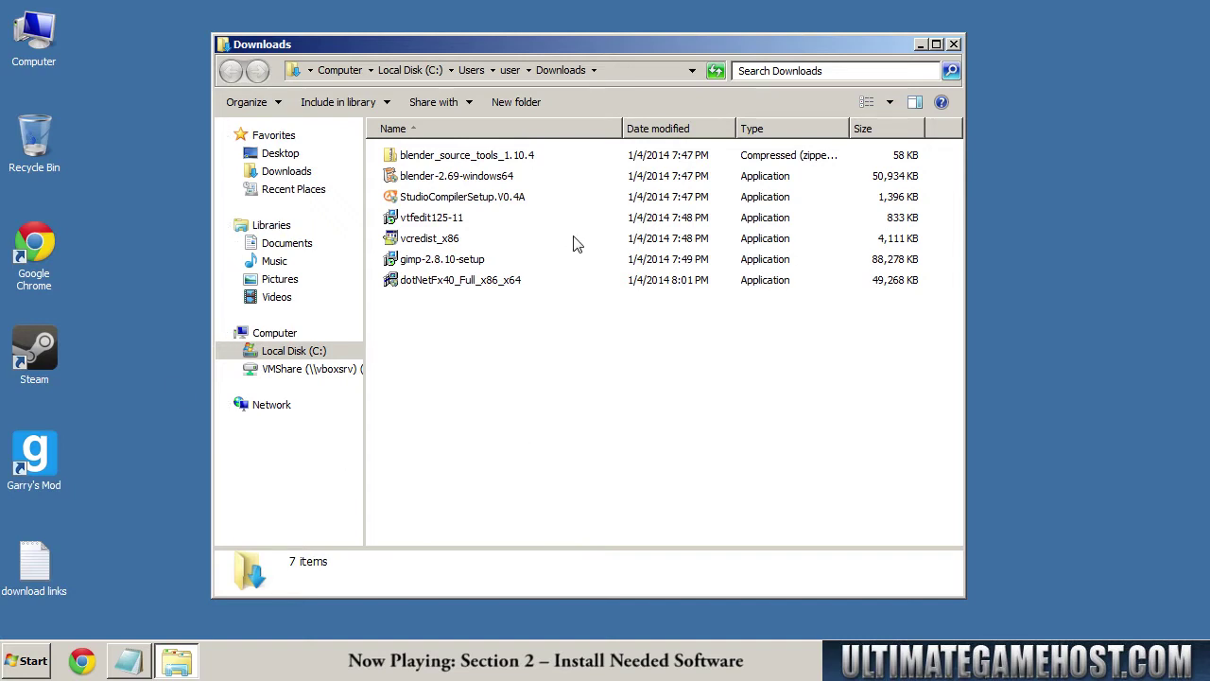
- Install Blender 2.69 from blender-2.69-windows64 with default components and install location
double_click(445, 176)
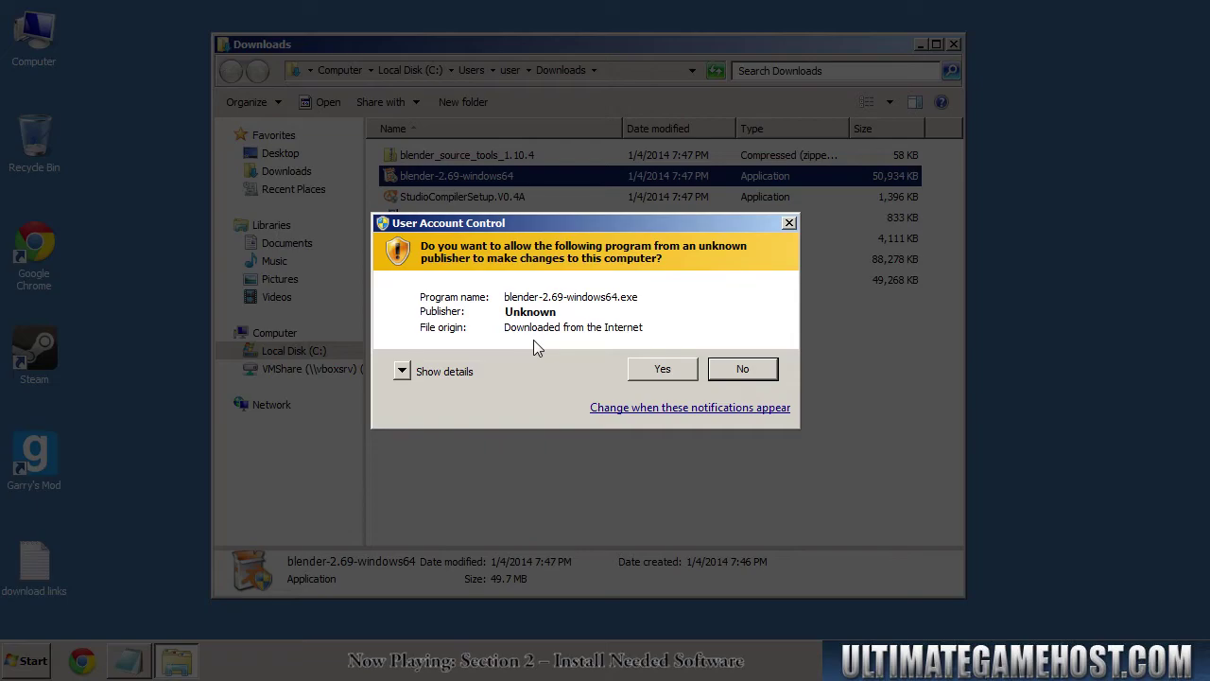
left_click(658, 374)
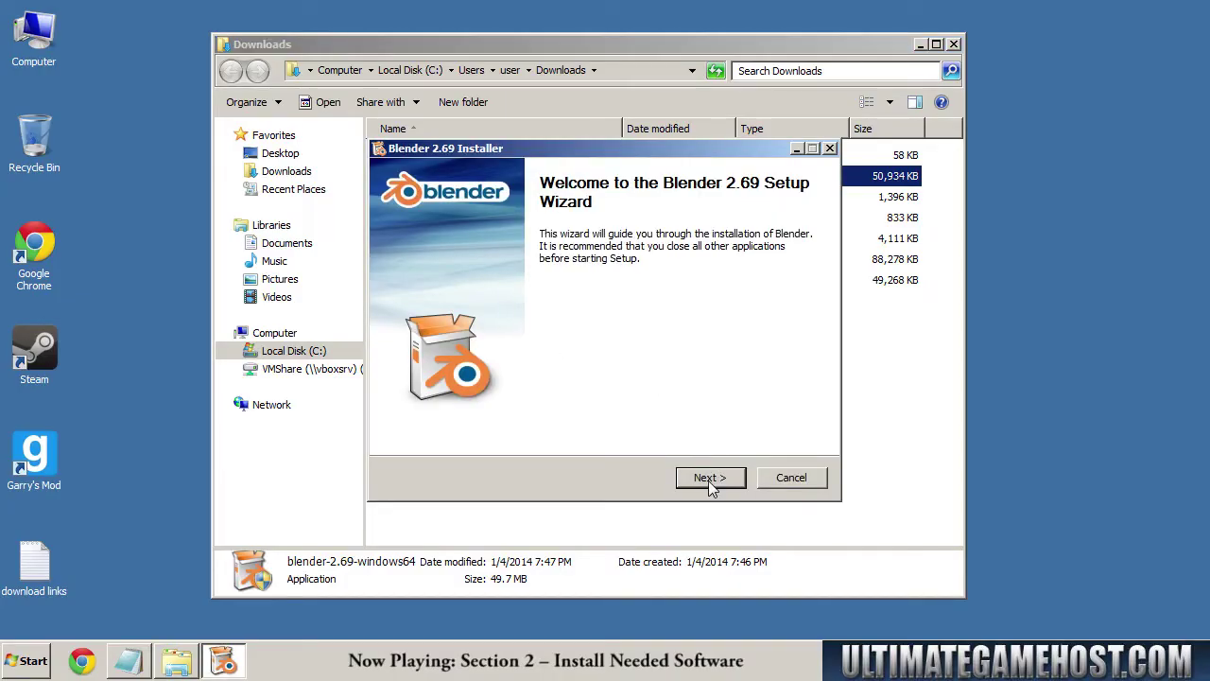
left_click(709, 480)
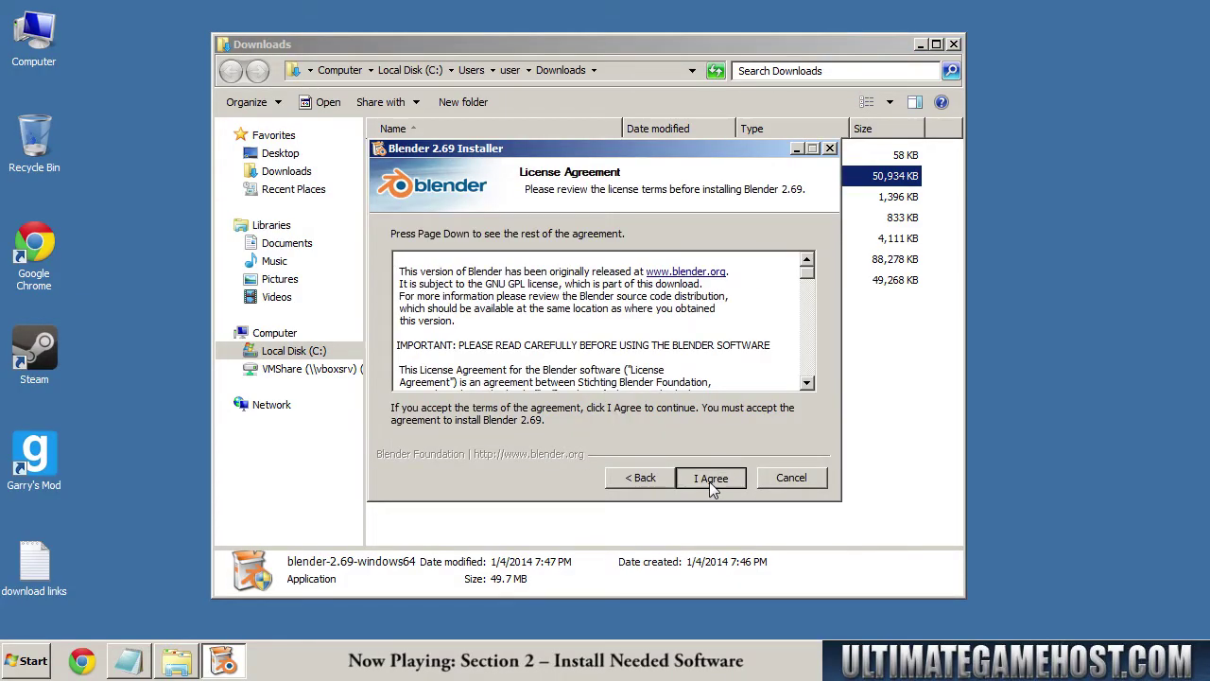
left_click(709, 479)
left_click(709, 479)
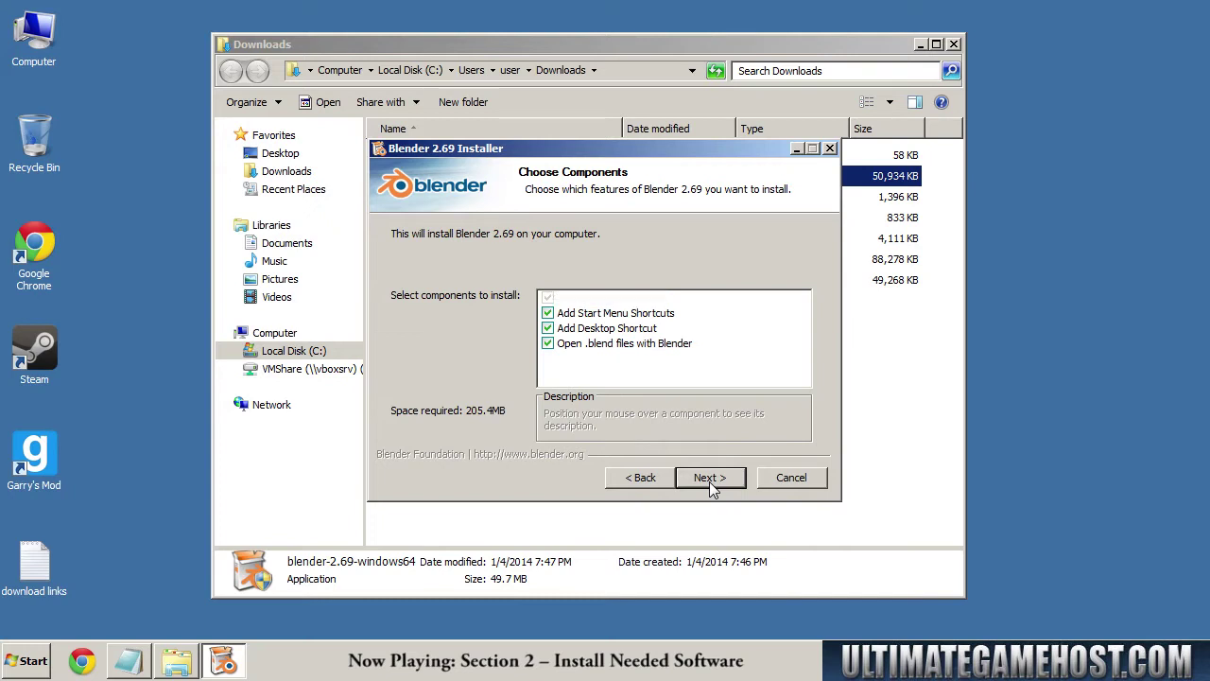
left_click(710, 479)
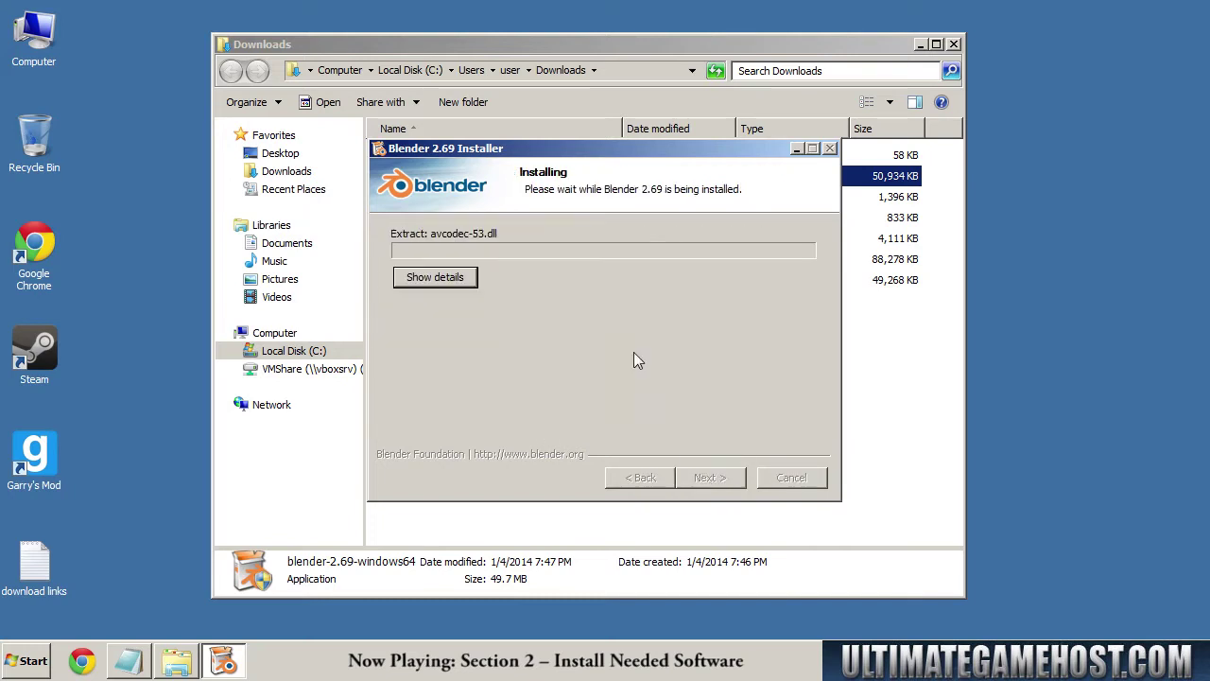
- Finish the Blender setup, letting Blender 2.69 launch once, then close it
left_click(433, 280)
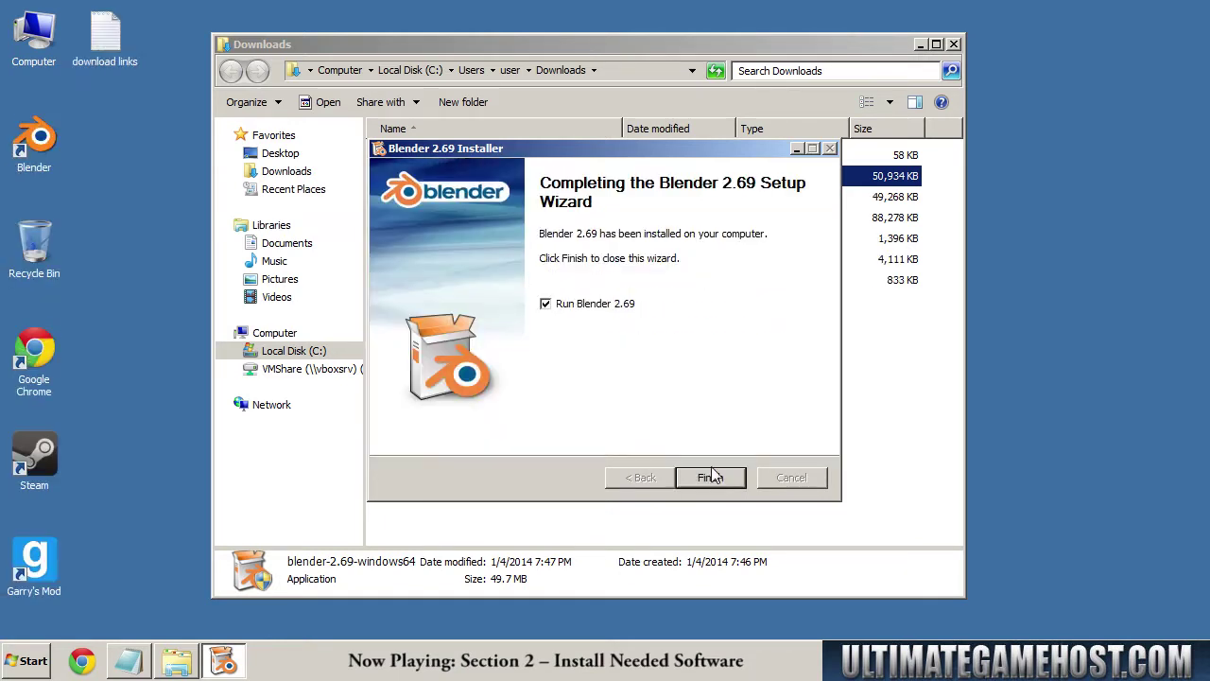
left_click(710, 479)
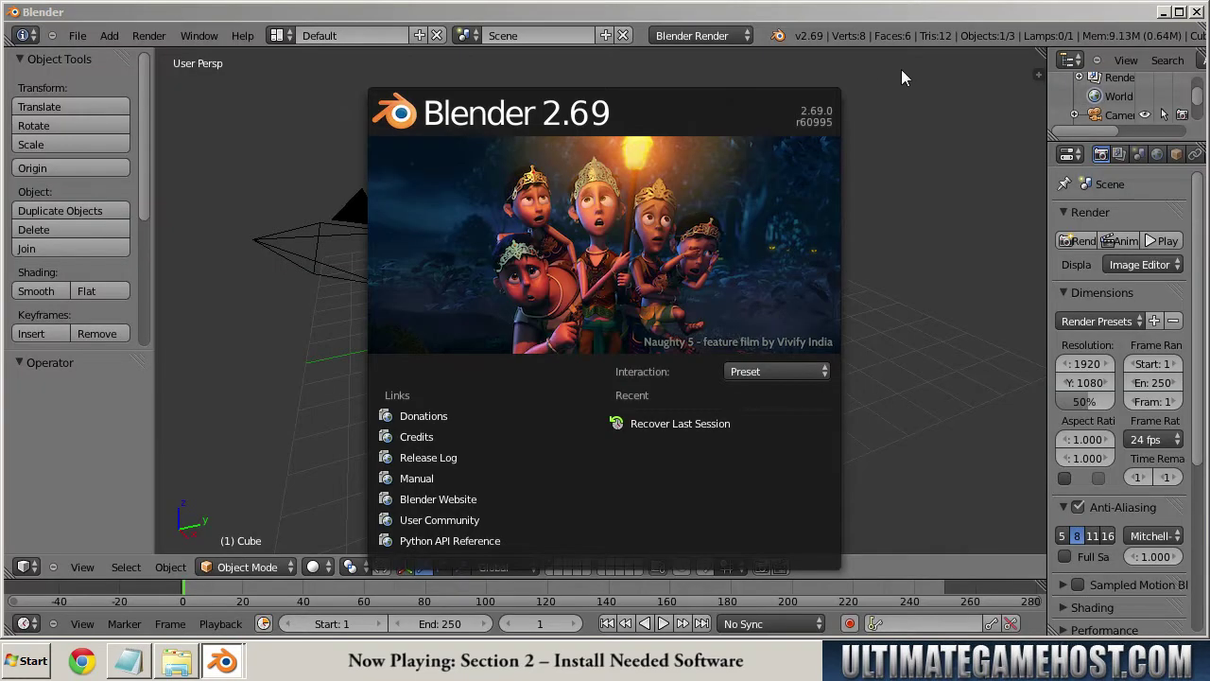
double_click(945, 14)
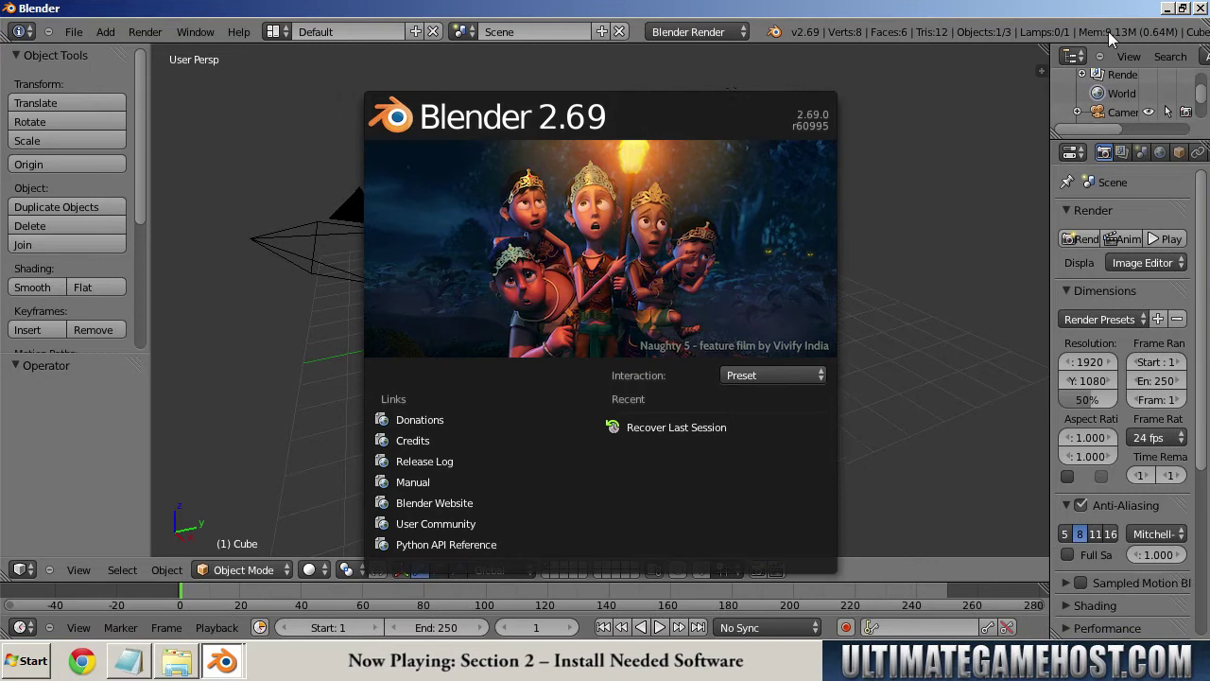
left_click(1201, 10)
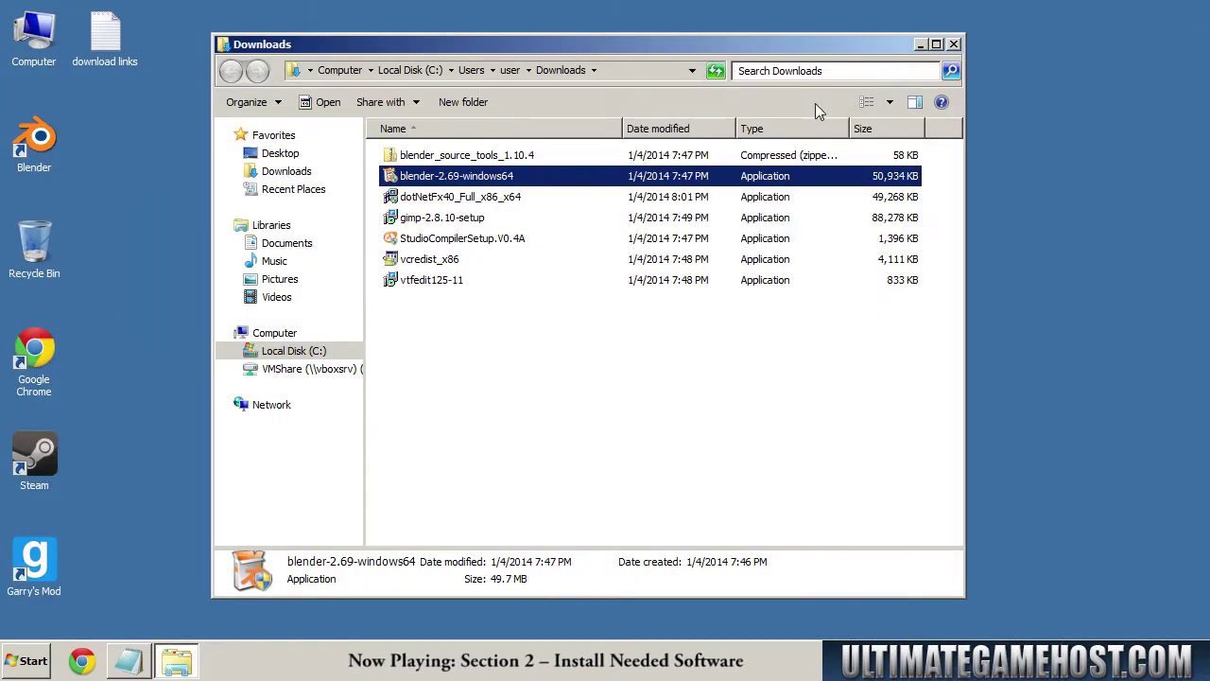
- Install .NET Framework 4 from dotNetFx40_Full_x86_x64, accepting its licence terms
left_click(444, 198)
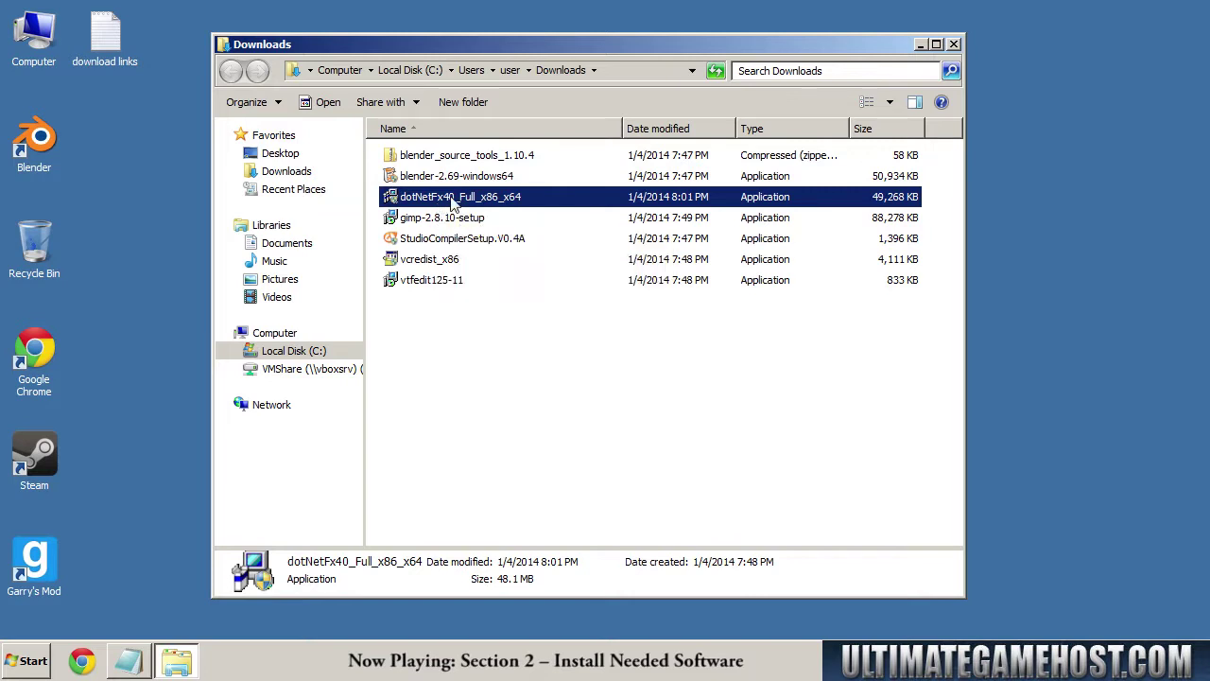
double_click(454, 200)
left_click(729, 368)
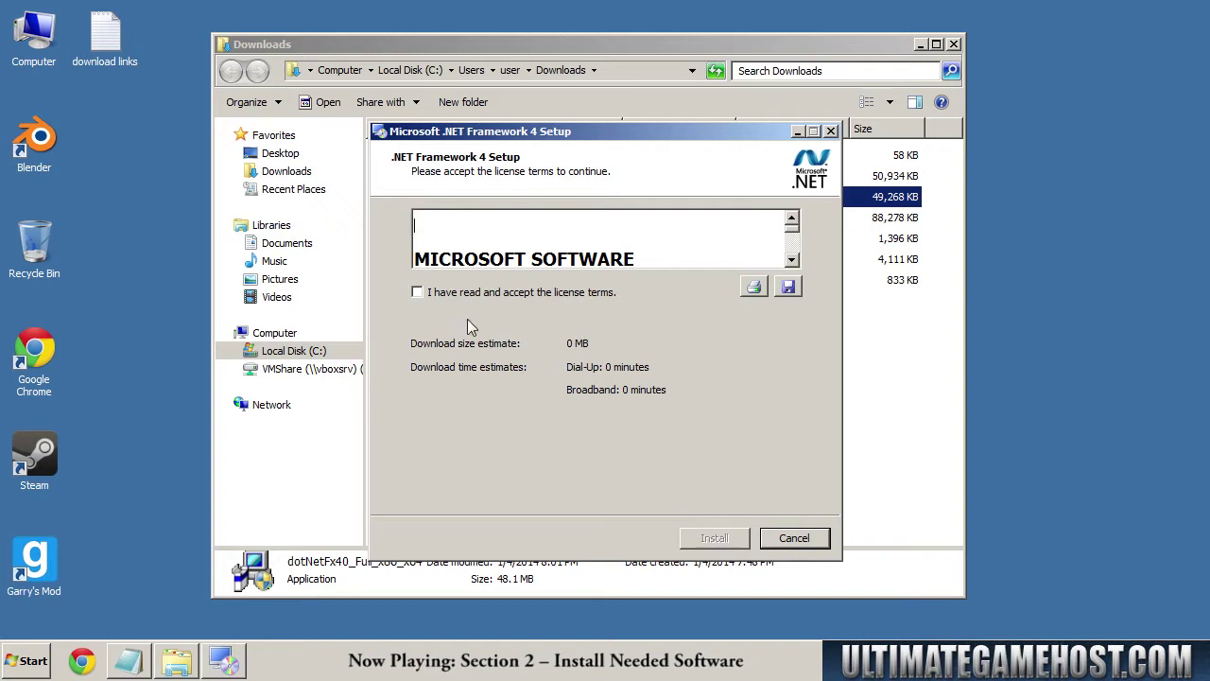
left_click(494, 295)
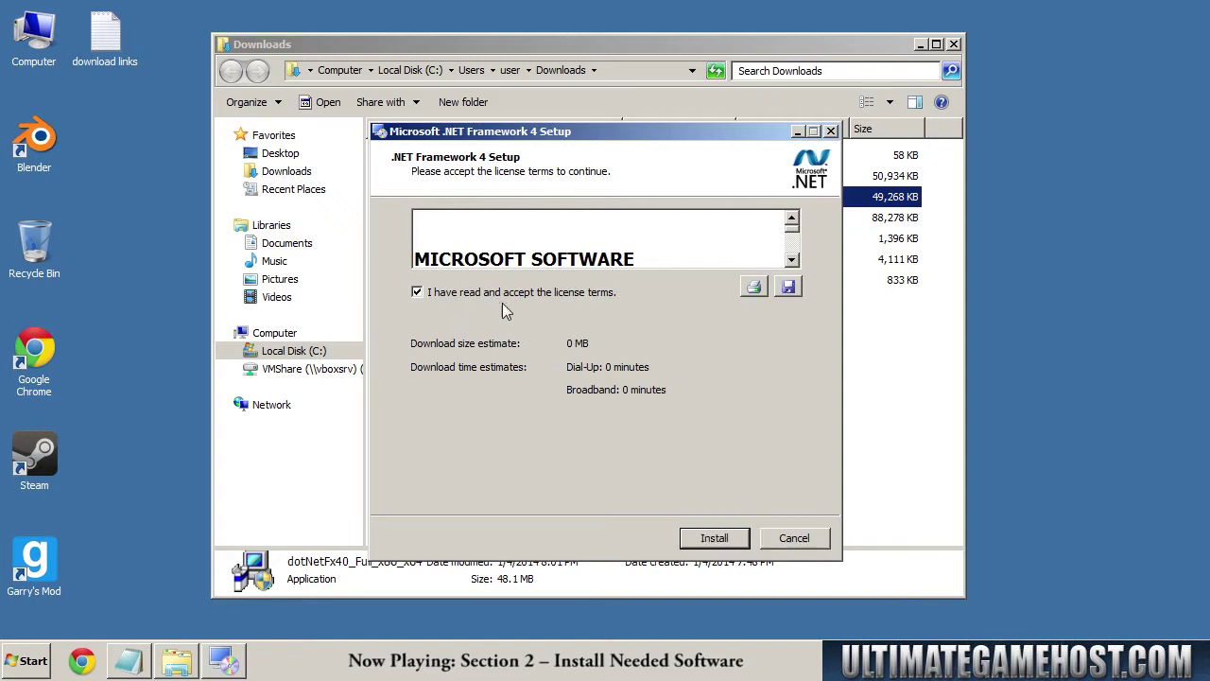
left_click(711, 545)
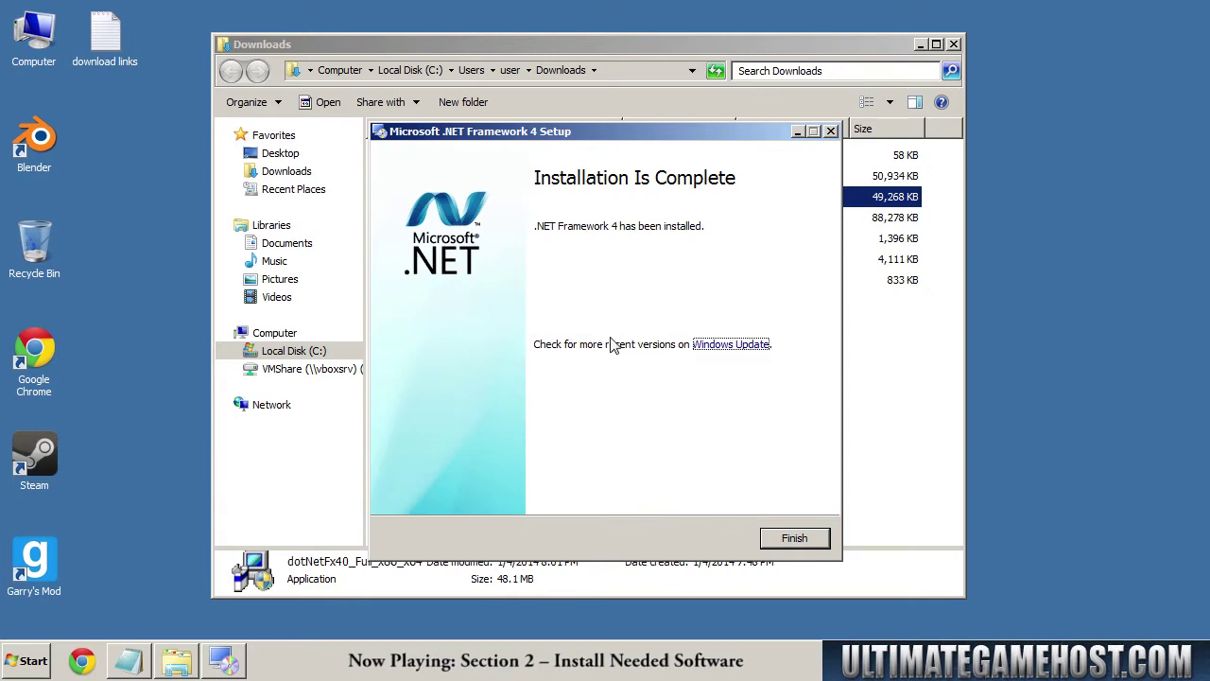
left_click(792, 535)
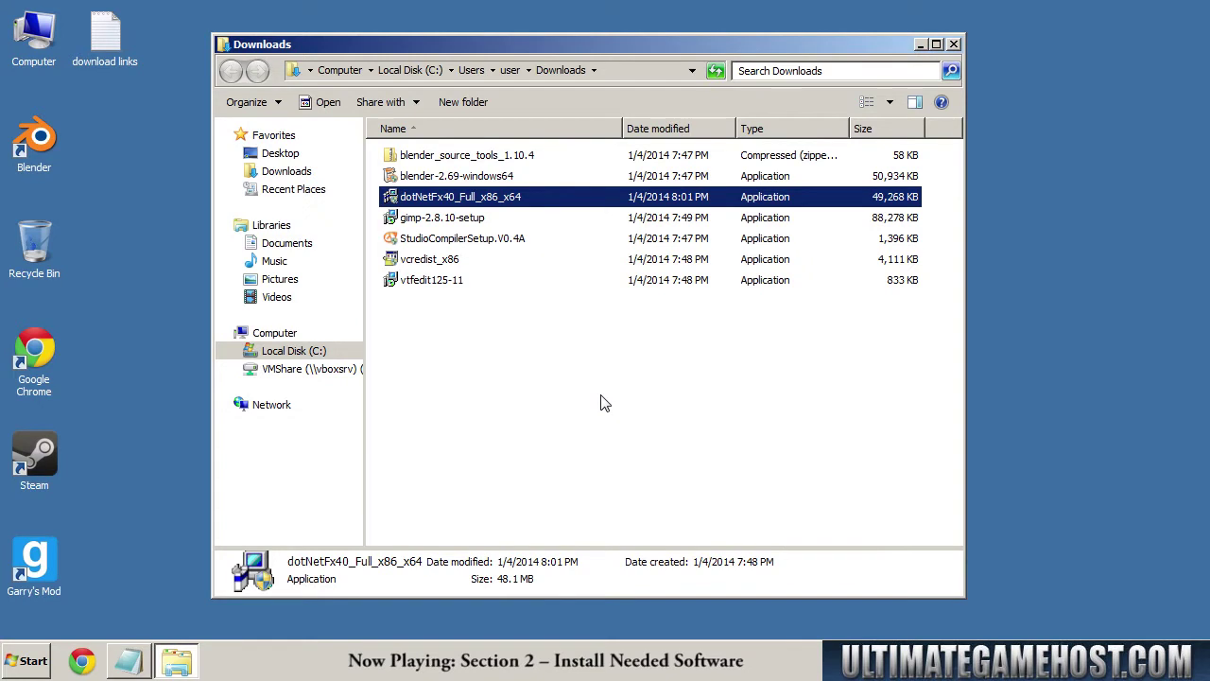
- Run gimp-2.8.10-setup in English and install GIMP 2.8.10 with the default option
left_click(601, 404)
left_click(444, 222)
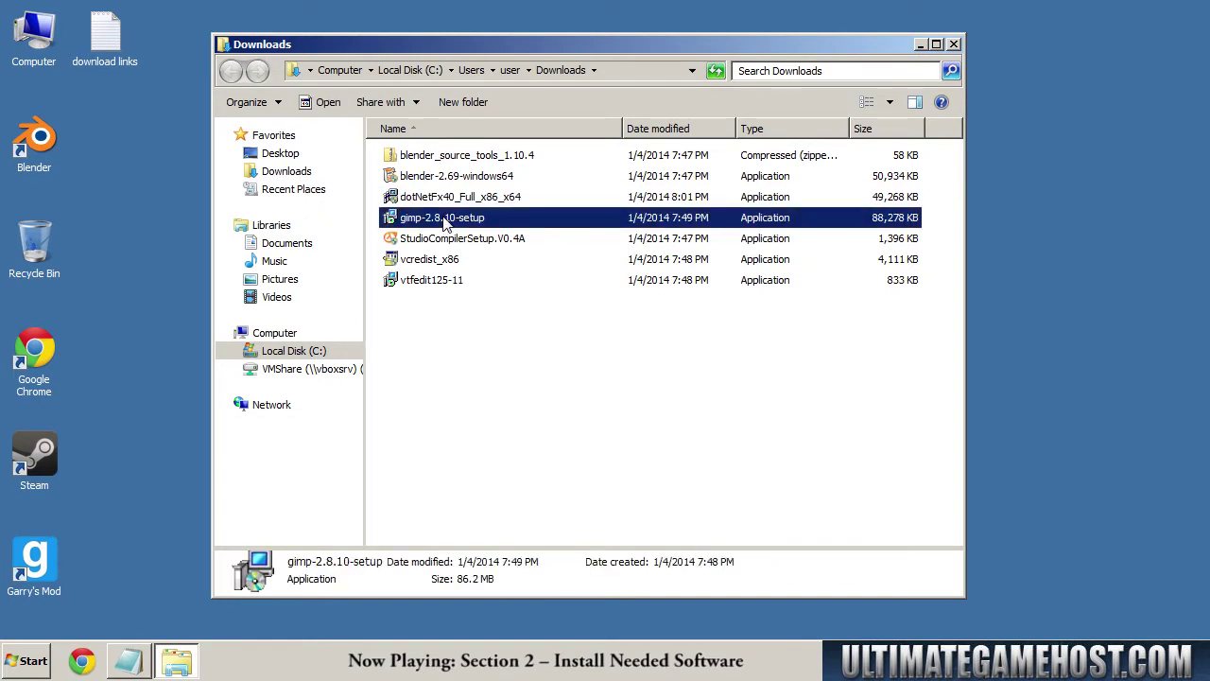
double_click(445, 219)
left_click(718, 342)
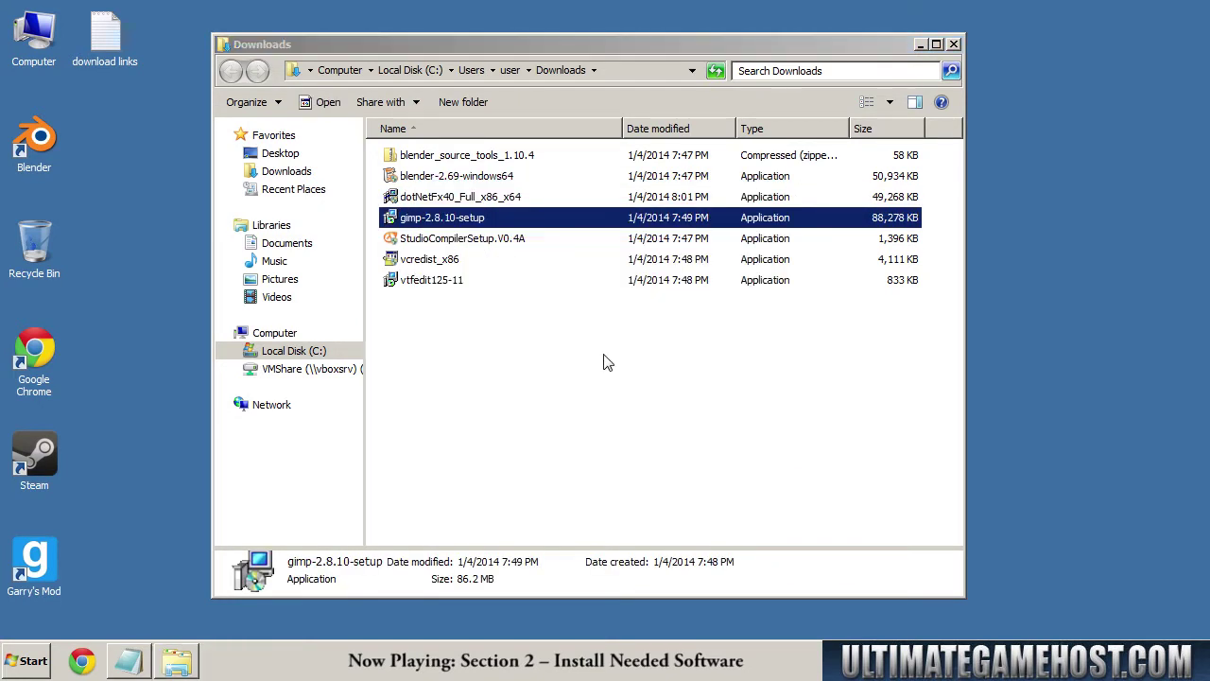
left_click(651, 346)
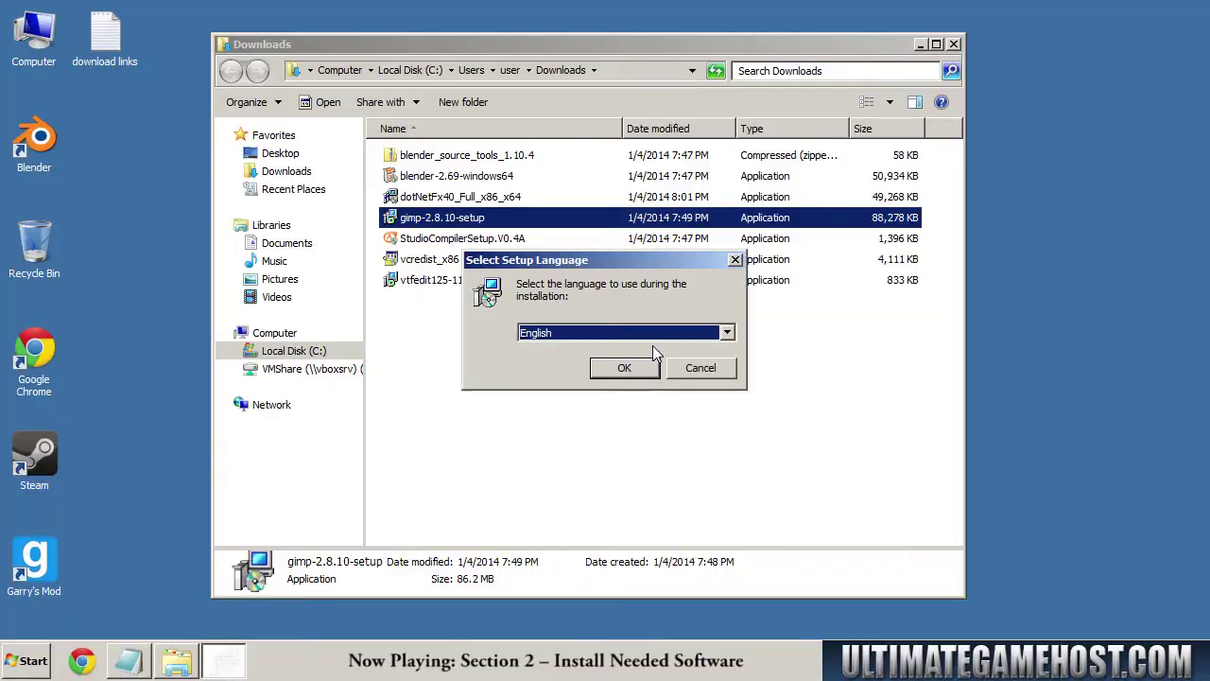
left_click(609, 372)
left_click(709, 478)
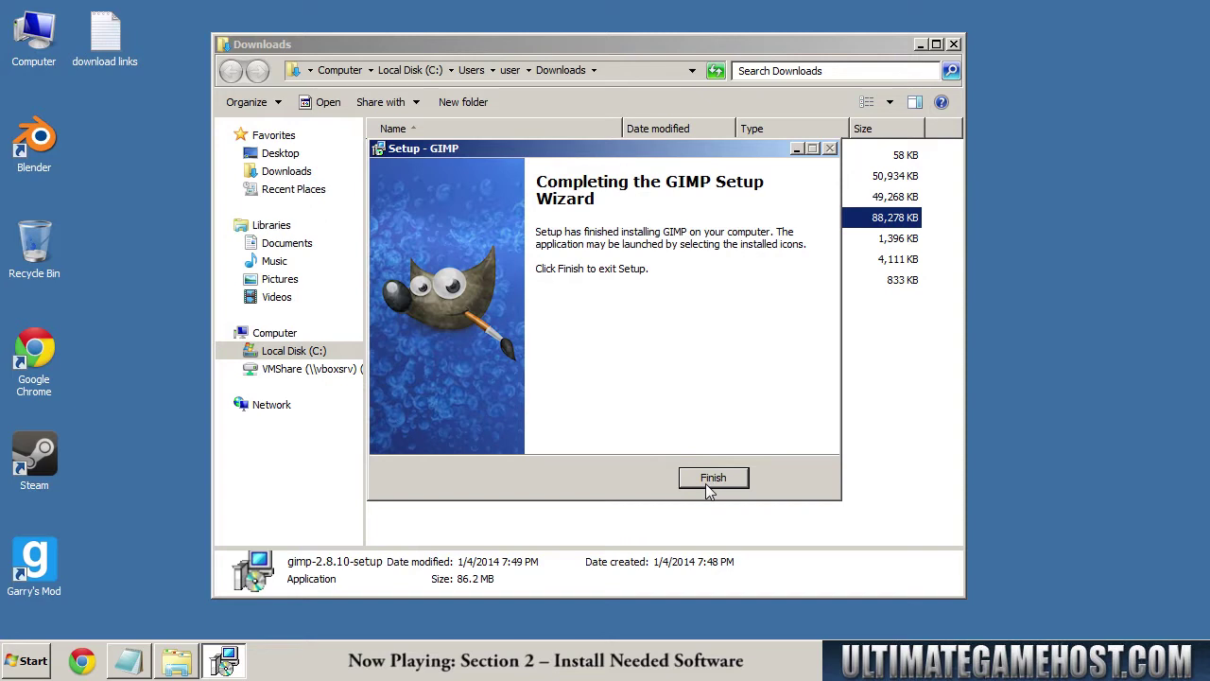
left_click(713, 478)
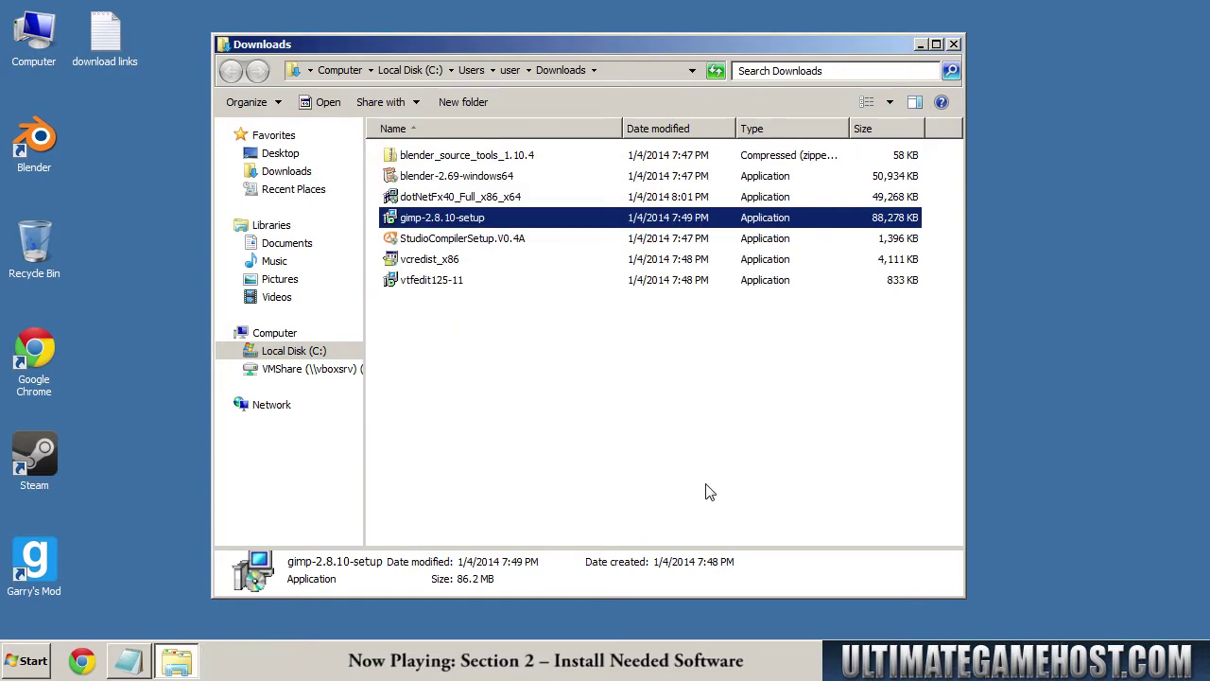
- Install StudioCompilerSetup.V0.4A to the default location, skipping the readme and launch
double_click(455, 244)
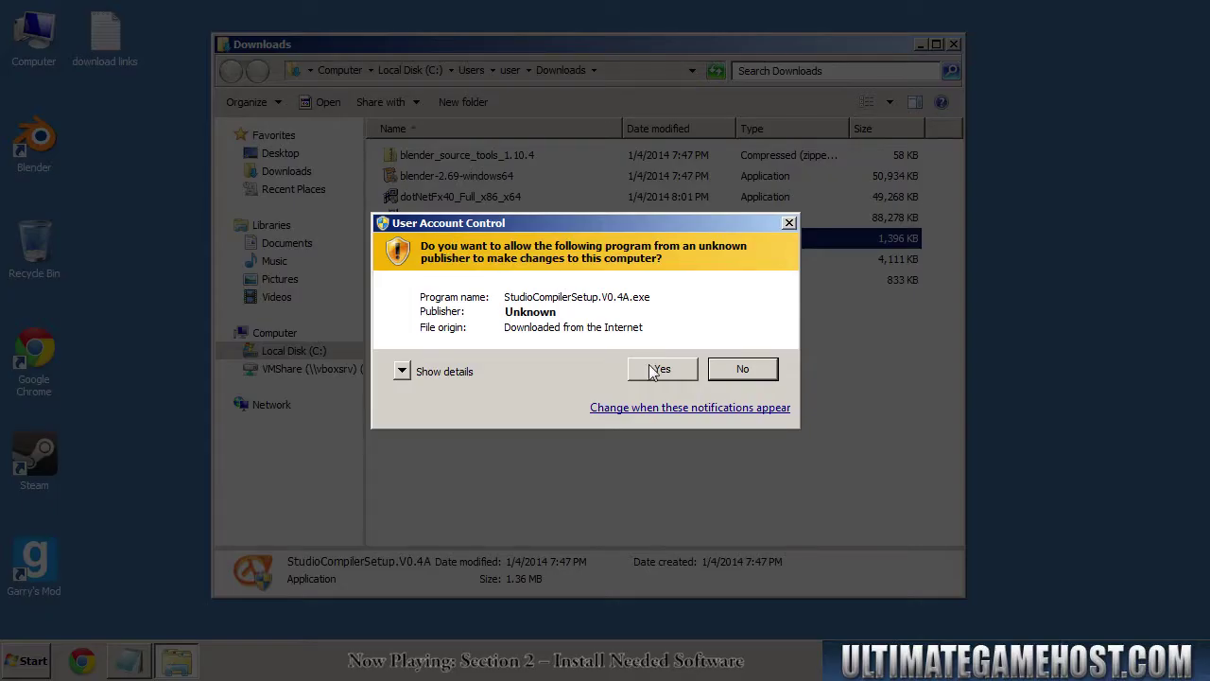
left_click(653, 370)
left_click(697, 481)
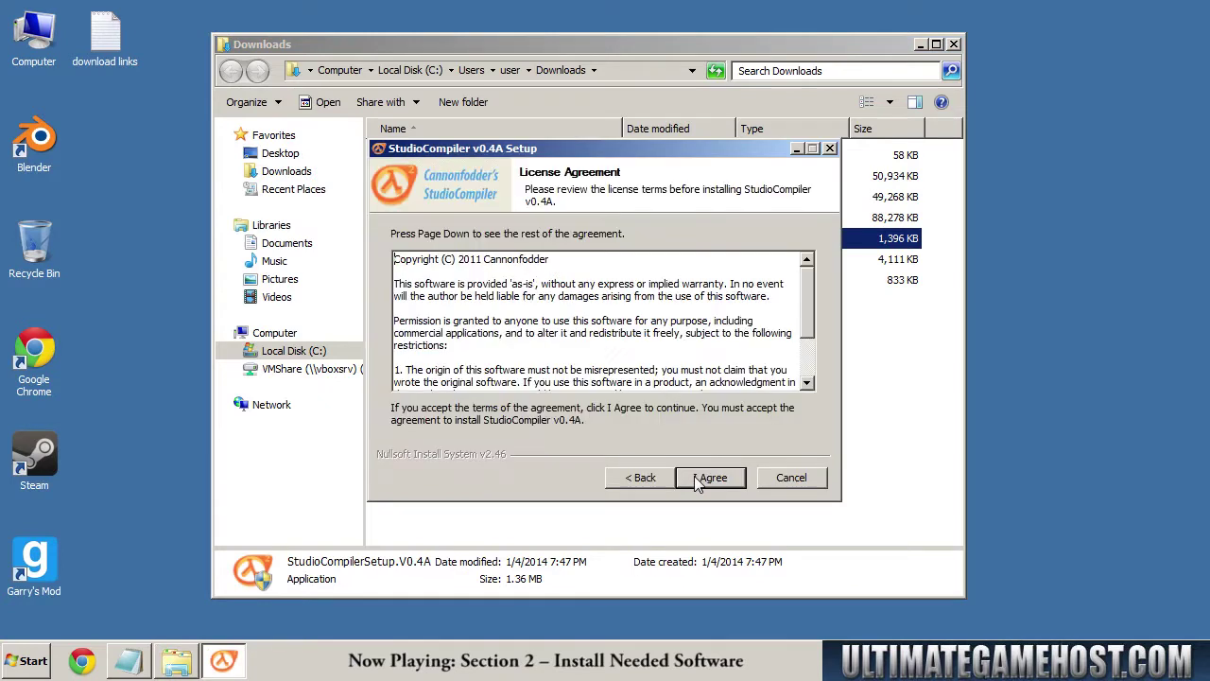
left_click(697, 479)
left_click(704, 479)
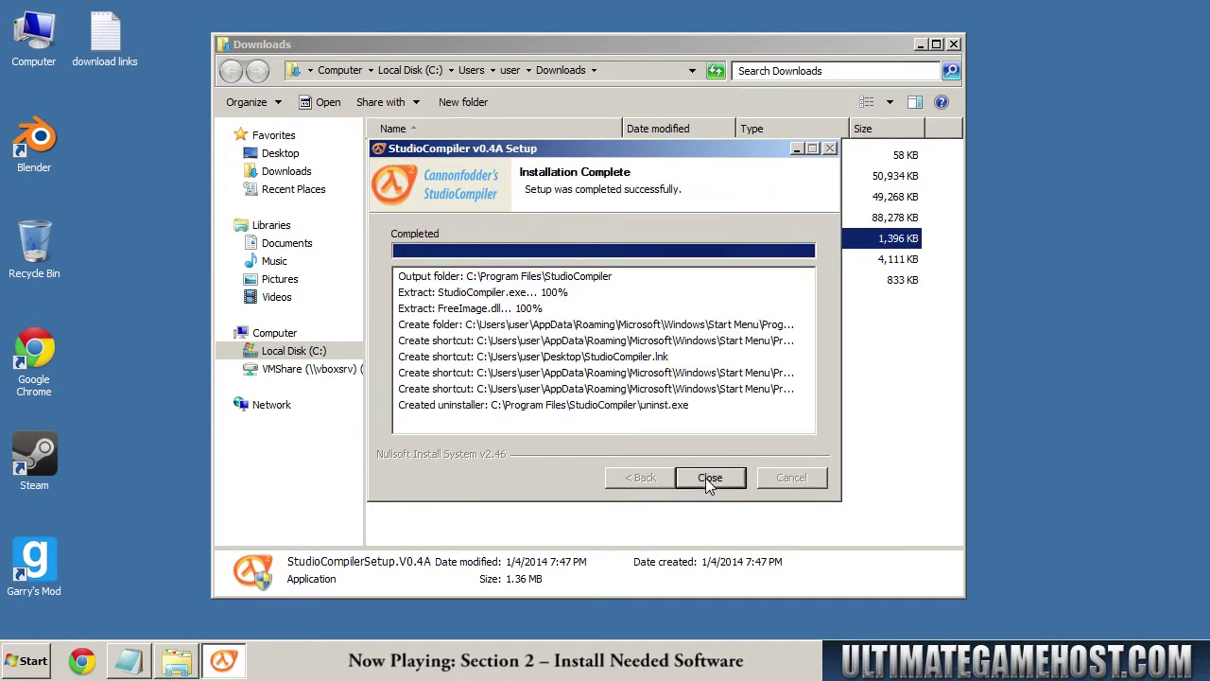
left_click(598, 337)
left_click(610, 309)
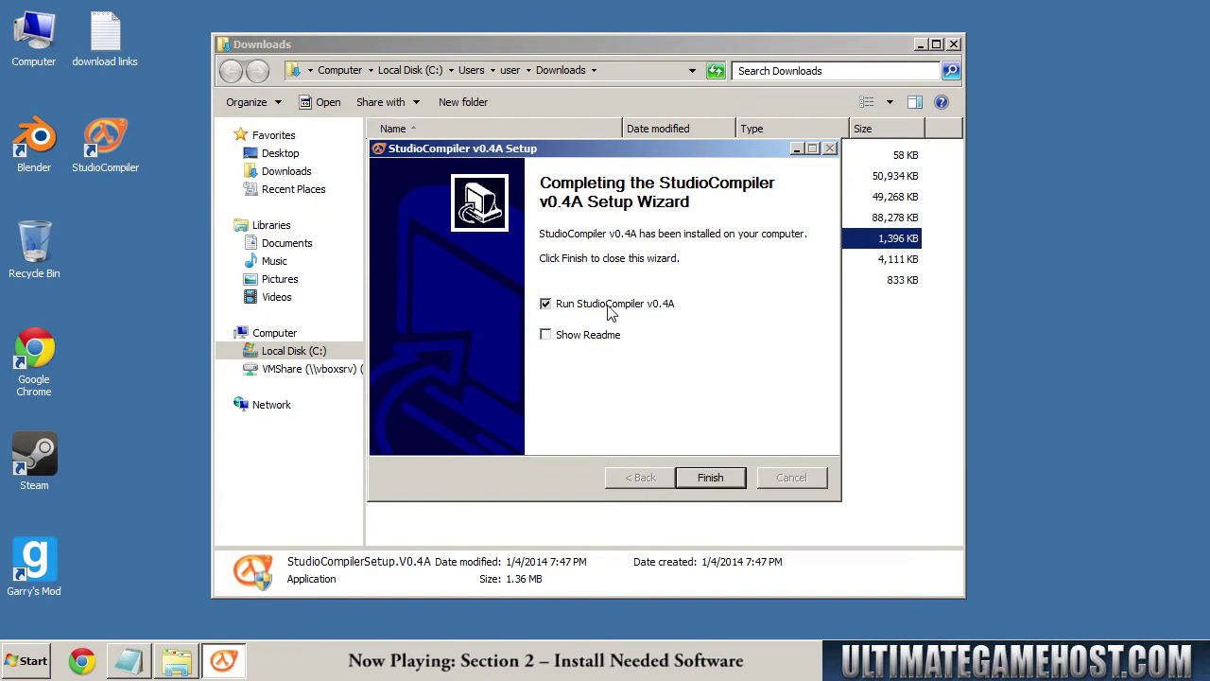
left_click(710, 478)
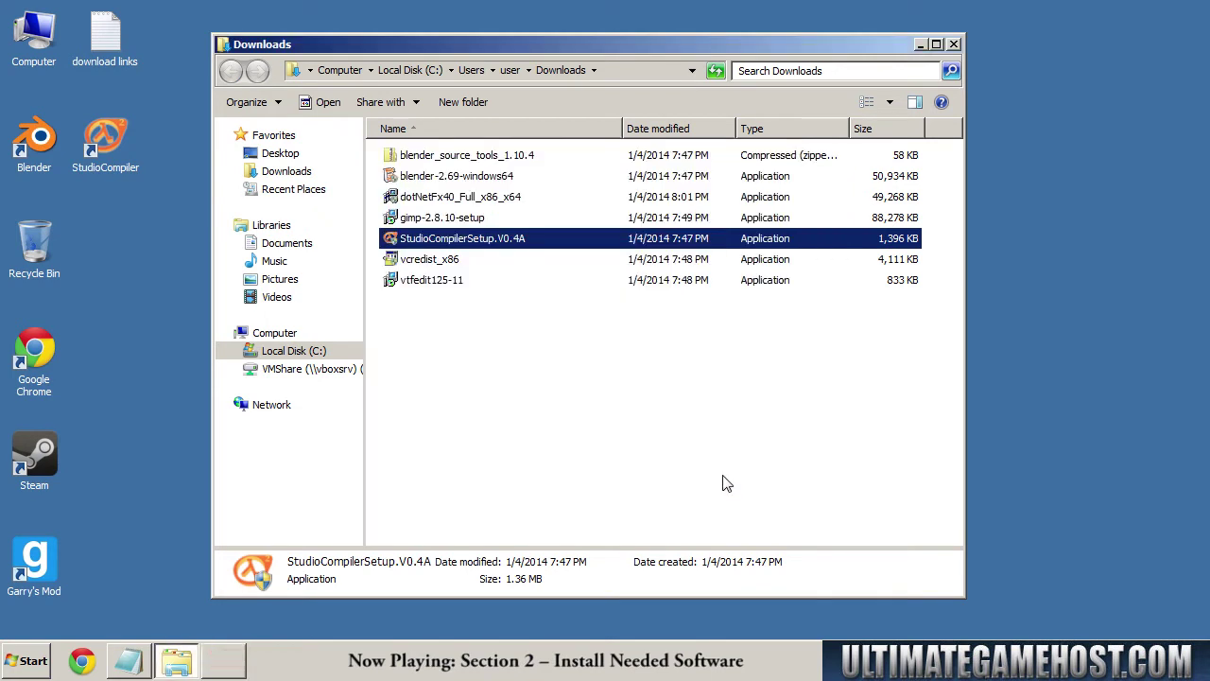
- Install the Visual C++ 2008 Redistributable from vcredist_x86, accepting its licence terms
double_click(437, 260)
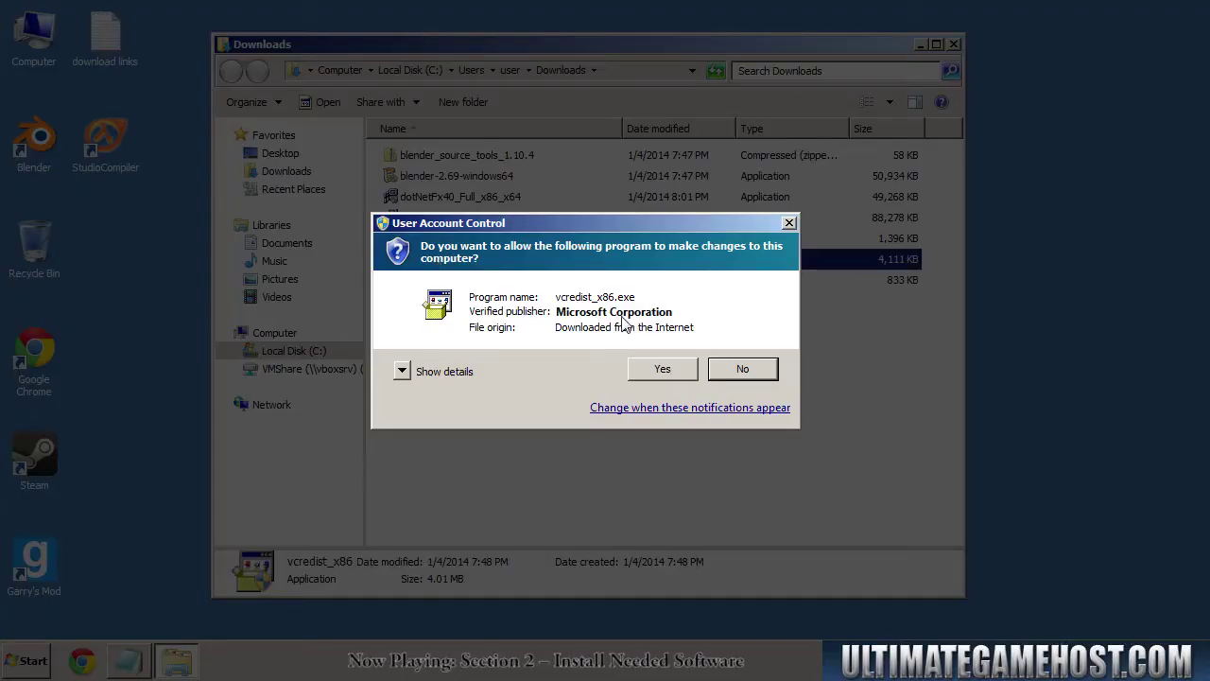
left_click(651, 374)
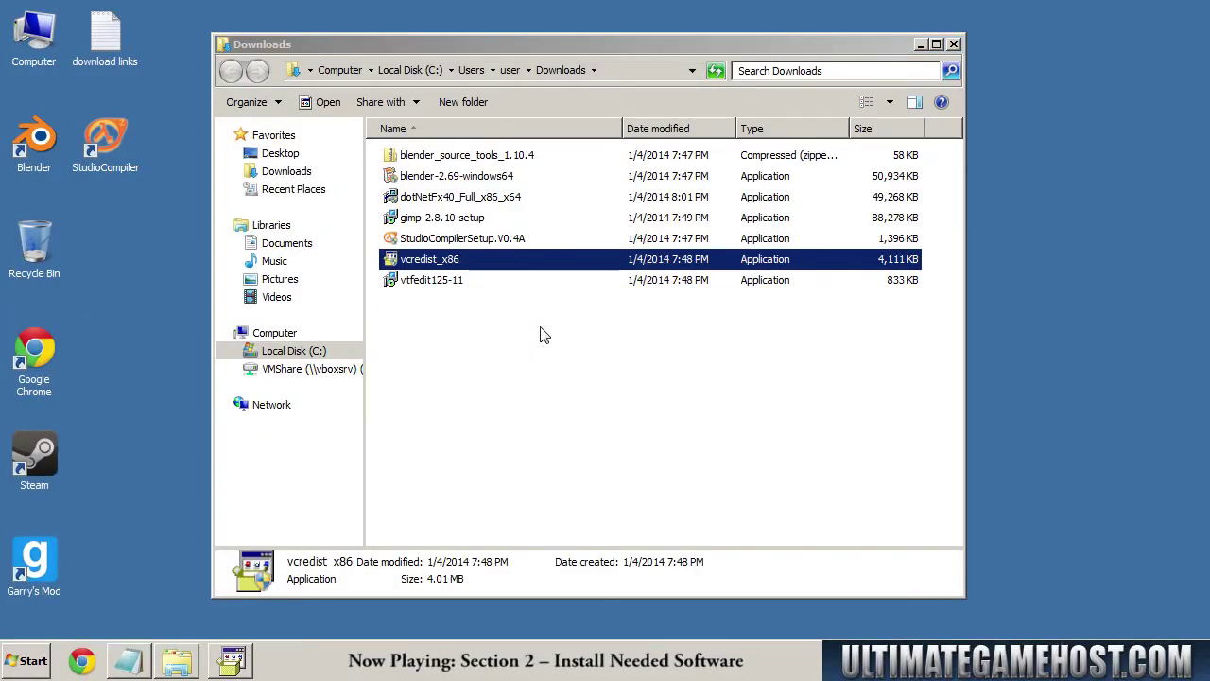
left_click(680, 504)
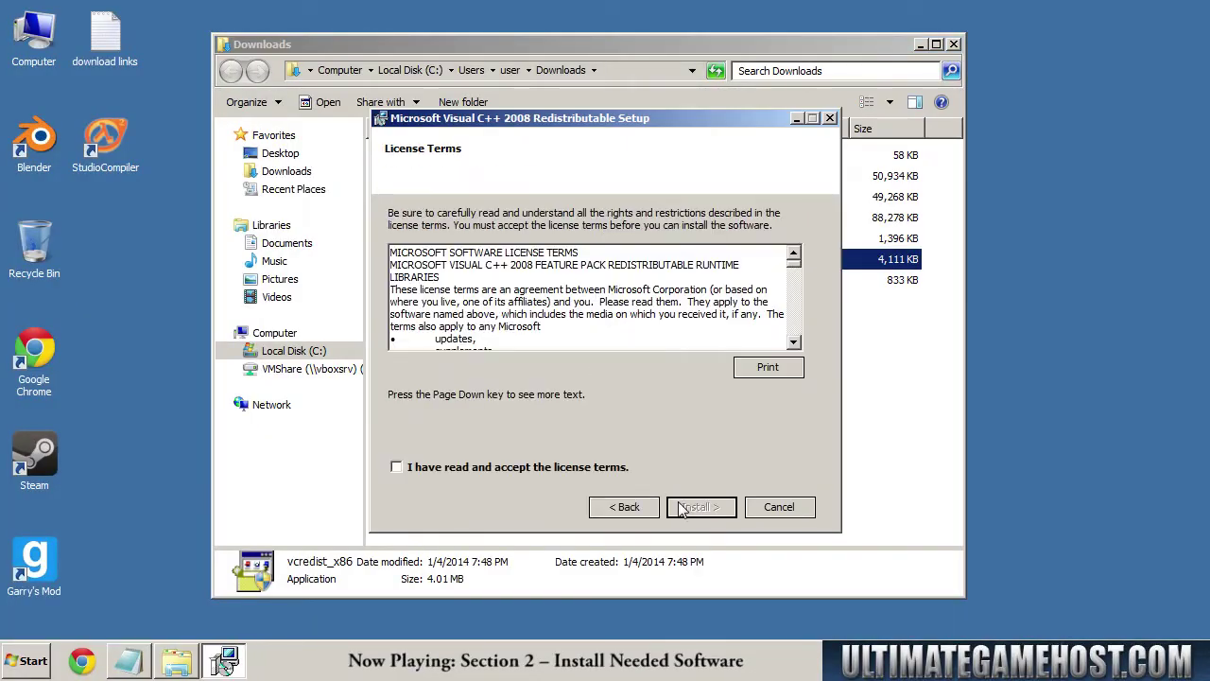
left_click(615, 468)
left_click(688, 508)
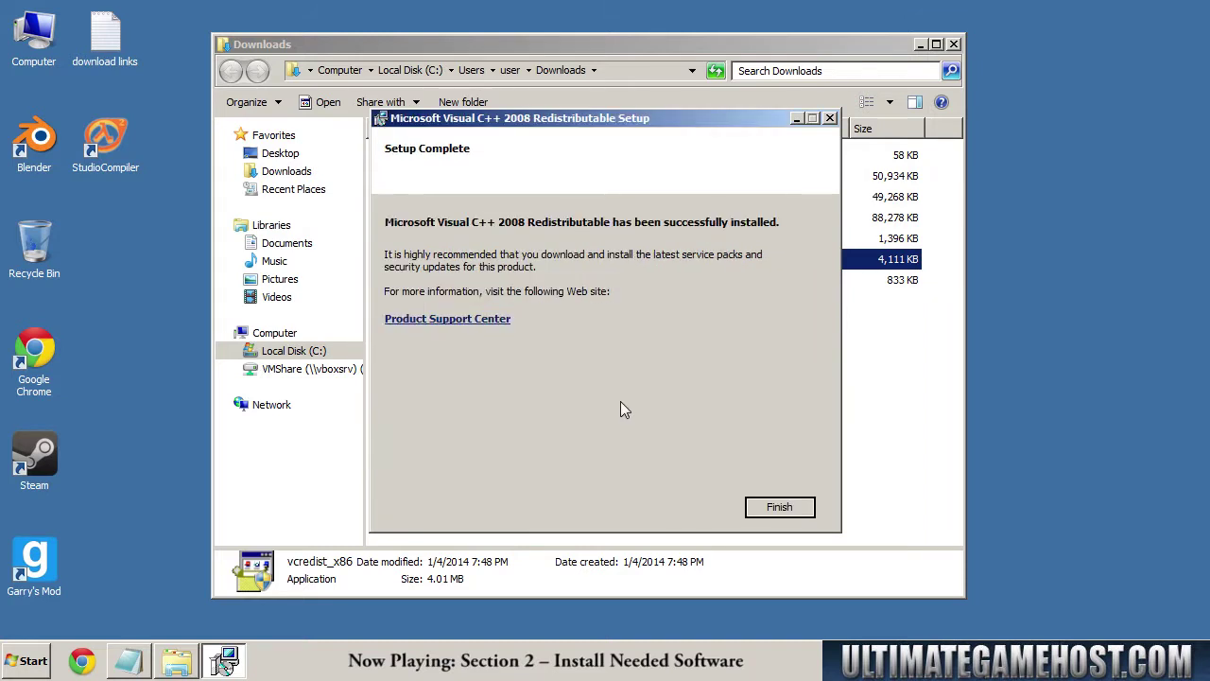
left_click(773, 516)
left_click(539, 397)
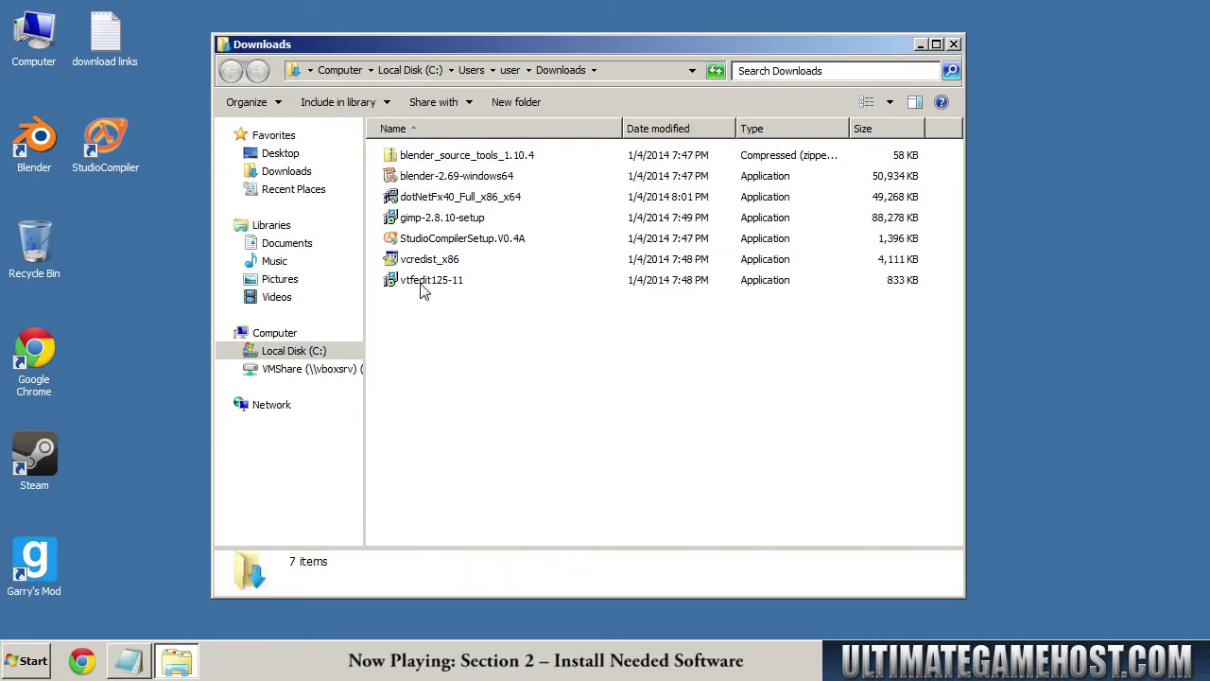
- Start vtfedit125-11 setup, accept the licence, and keep default install and Start Menu folders
double_click(423, 291)
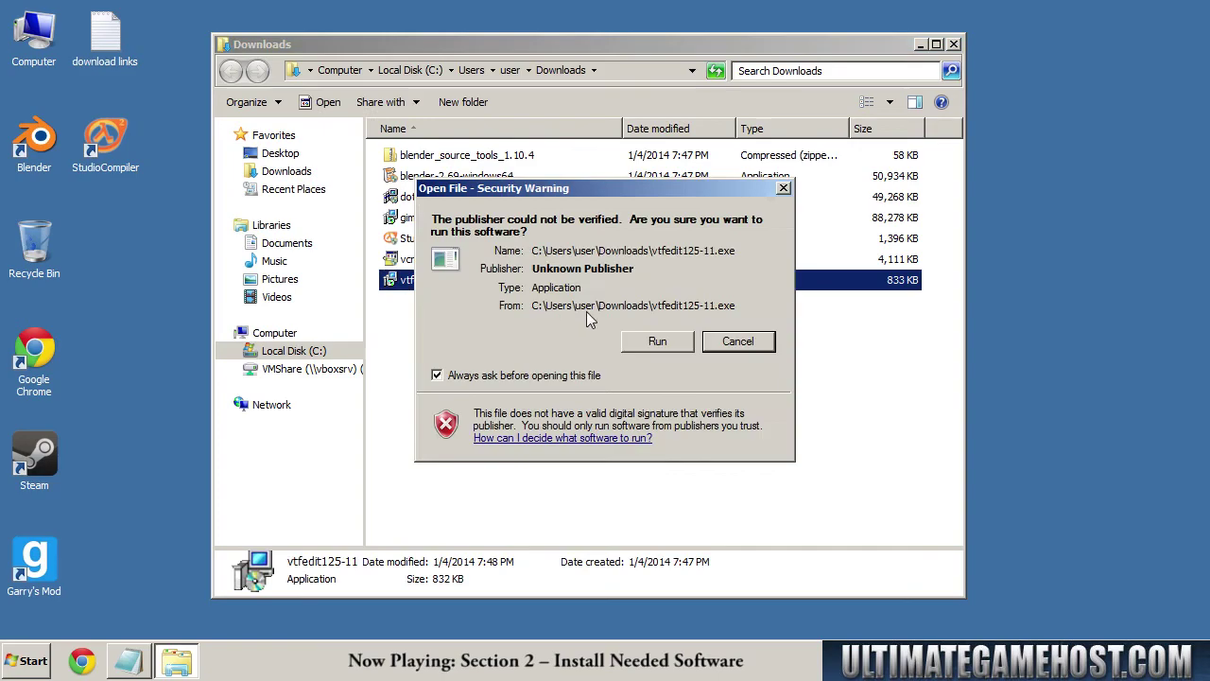
left_click(657, 341)
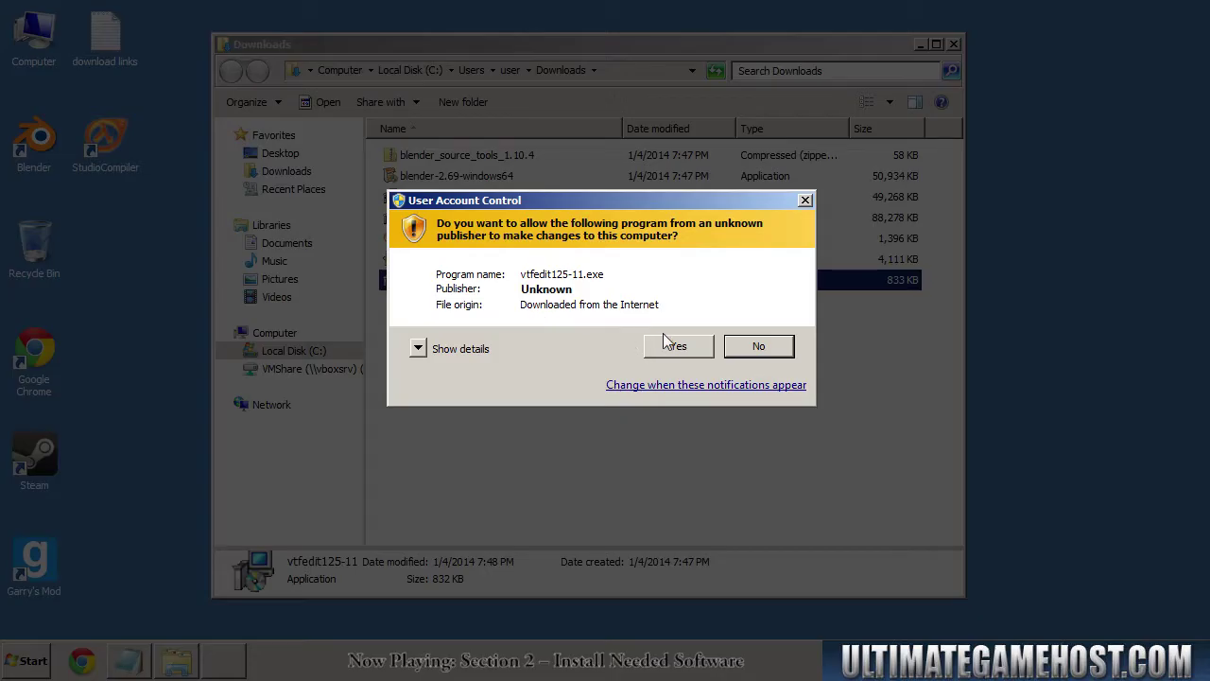
left_click(664, 348)
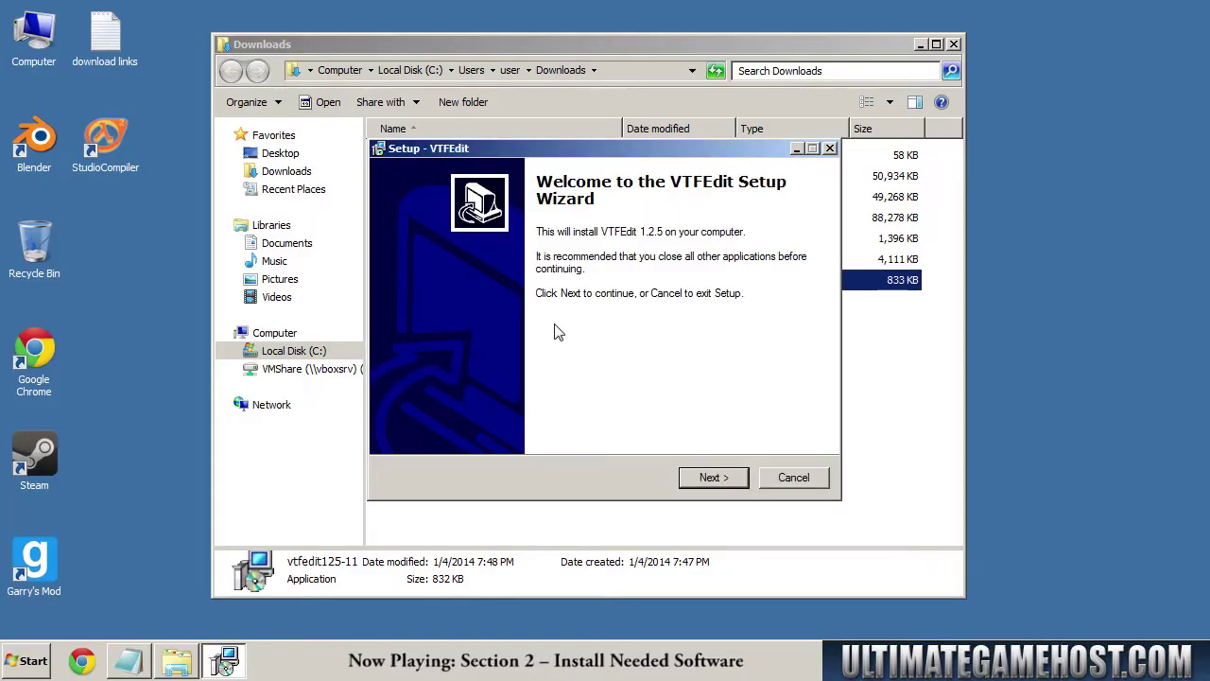
left_click(712, 477)
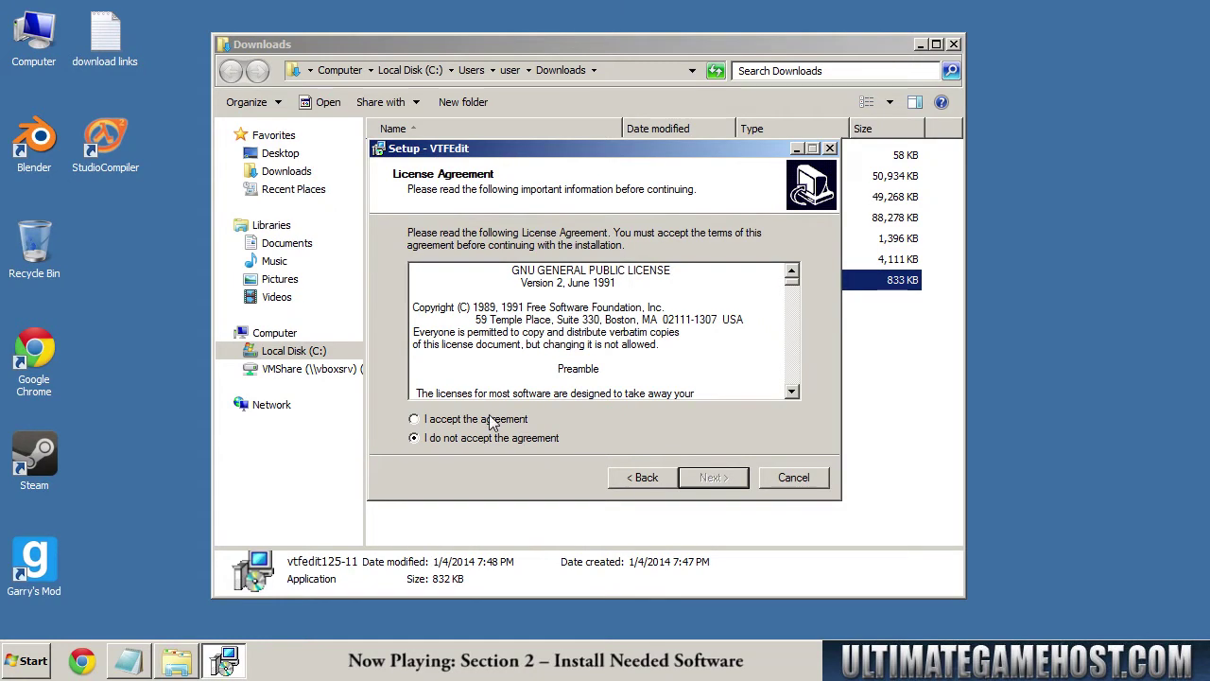
left_click(415, 419)
left_click(712, 477)
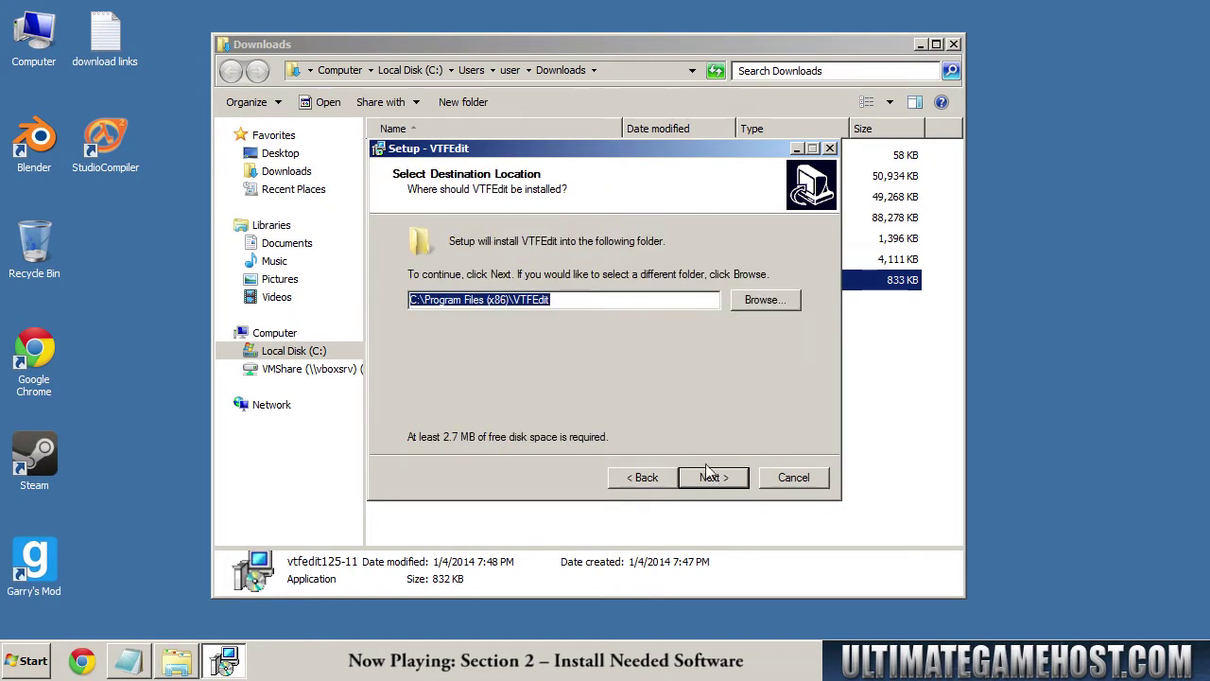
left_click(713, 478)
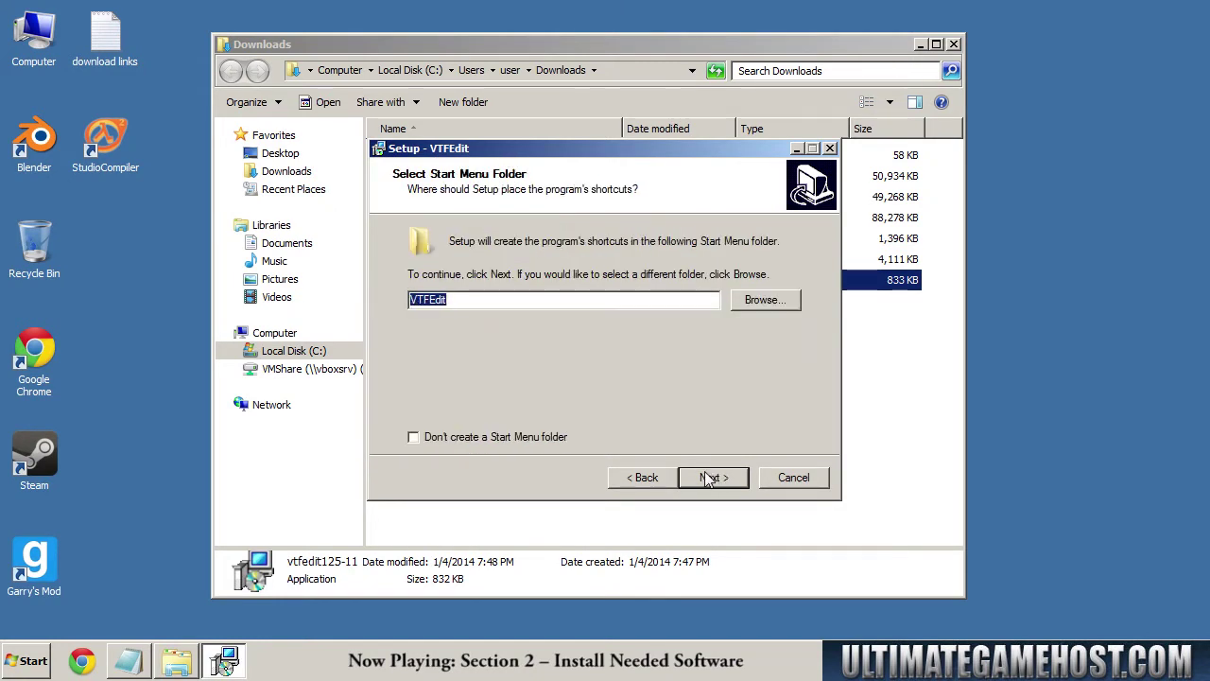
left_click(706, 476)
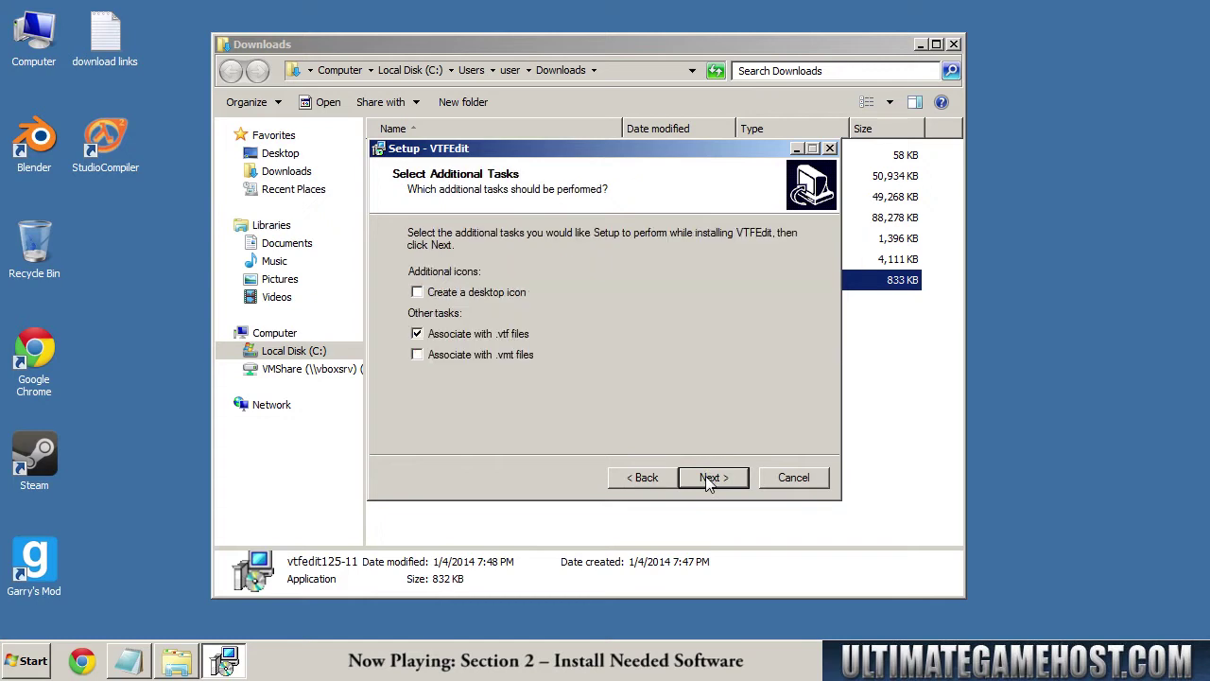
- Add a VTFEdit desktop icon and .vmt file association, then install VTFEdit 1.2.5
left_click(477, 293)
left_click(447, 357)
left_click(714, 478)
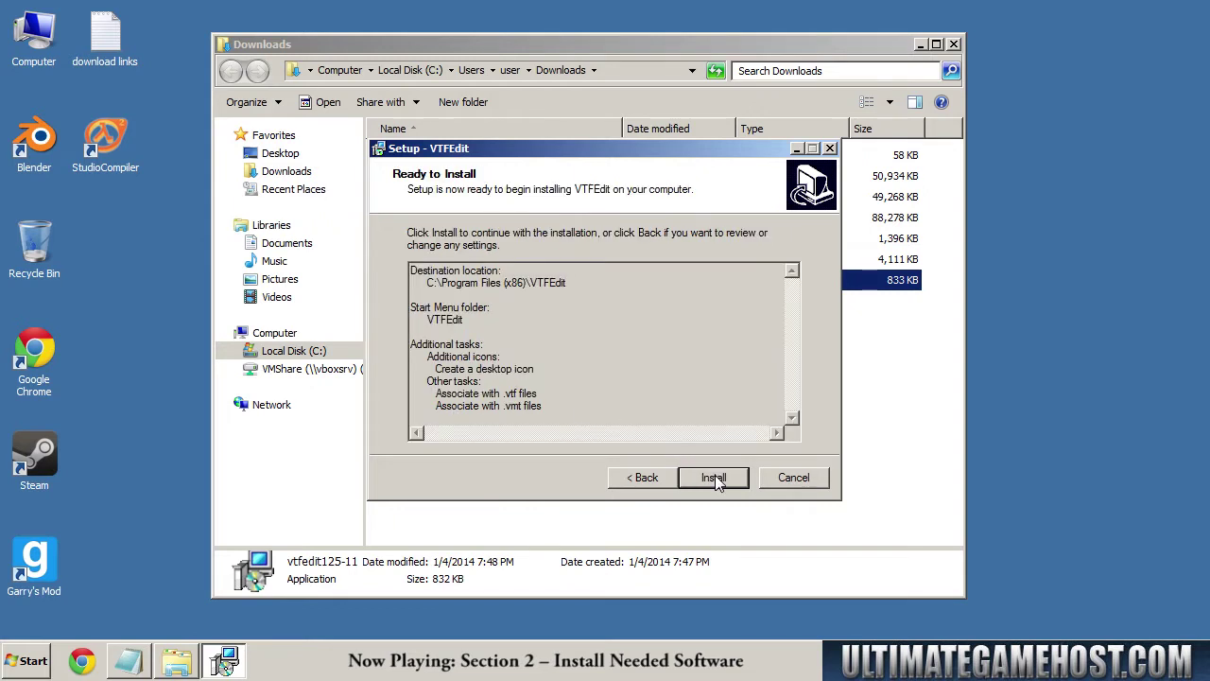
left_click(714, 478)
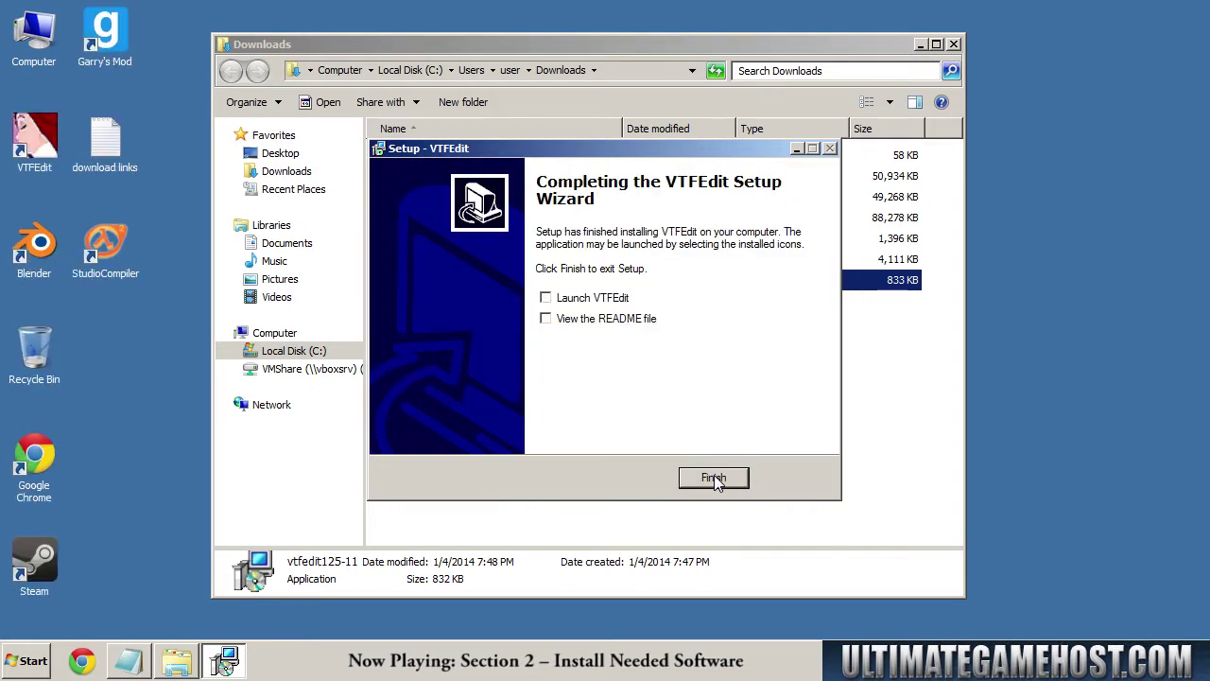
left_click(714, 477)
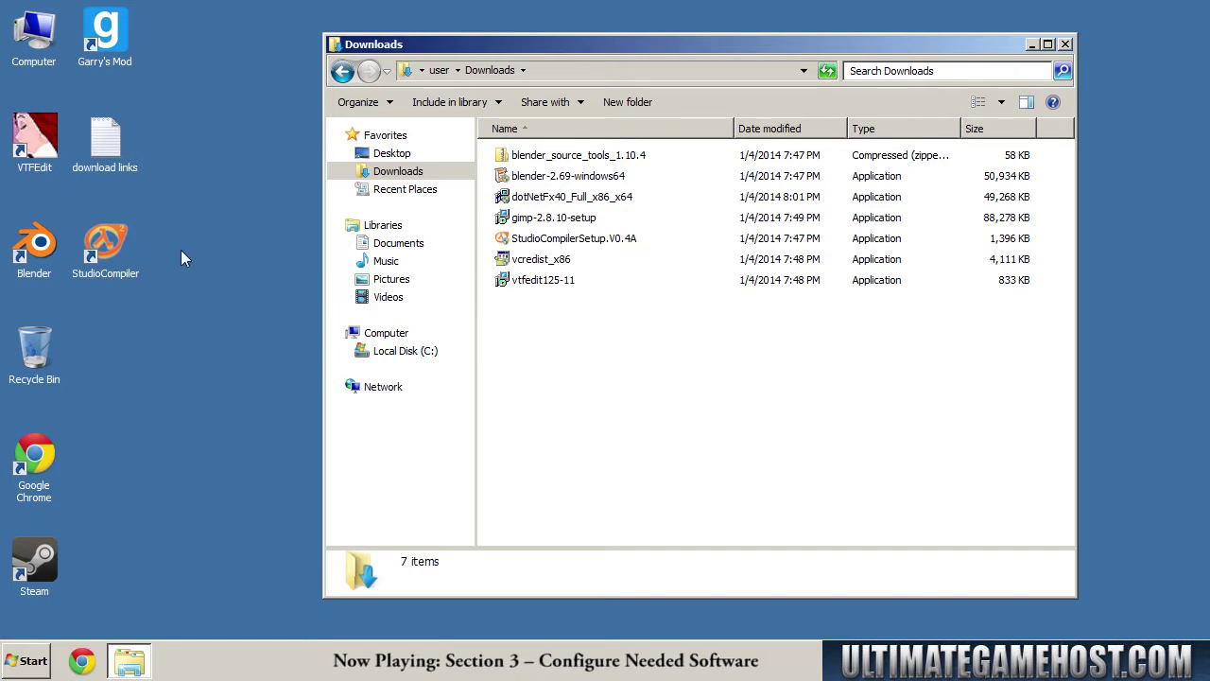
- Launch Blender from its desktop shortcut, leaving the Downloads folder open
left_click(570, 159)
left_click(613, 365)
double_click(30, 259)
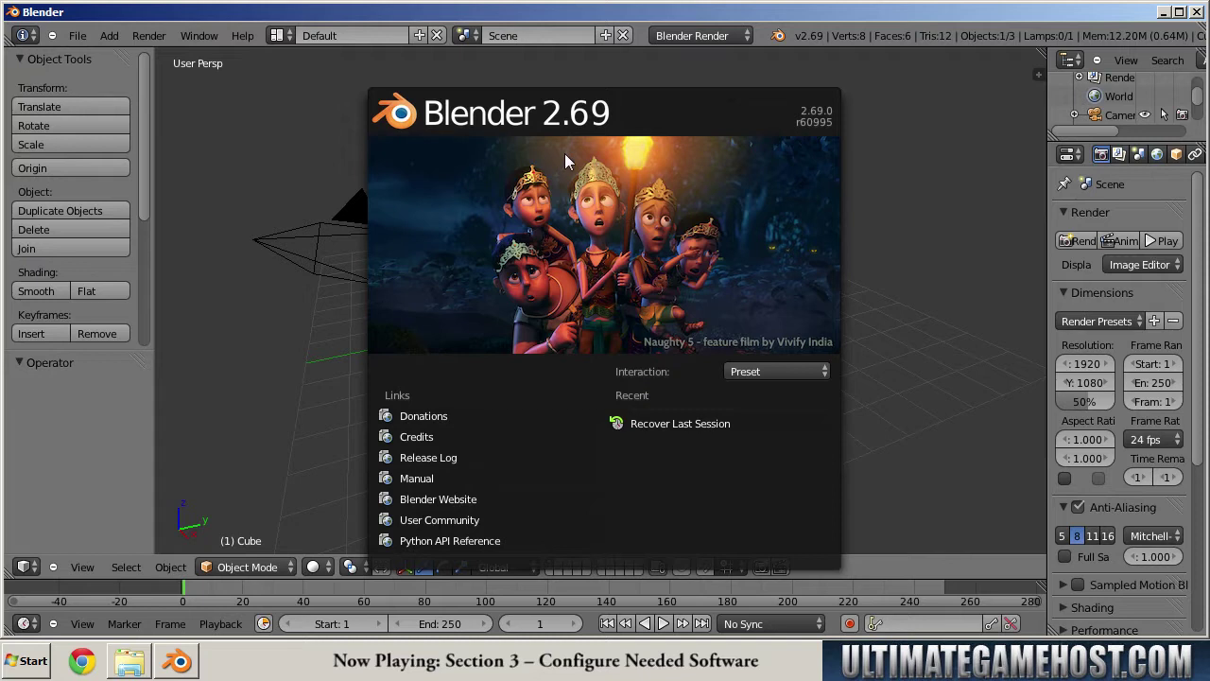
- Maximize Blender and open User Preferences > Addons > Install from File browser
left_click(628, 217)
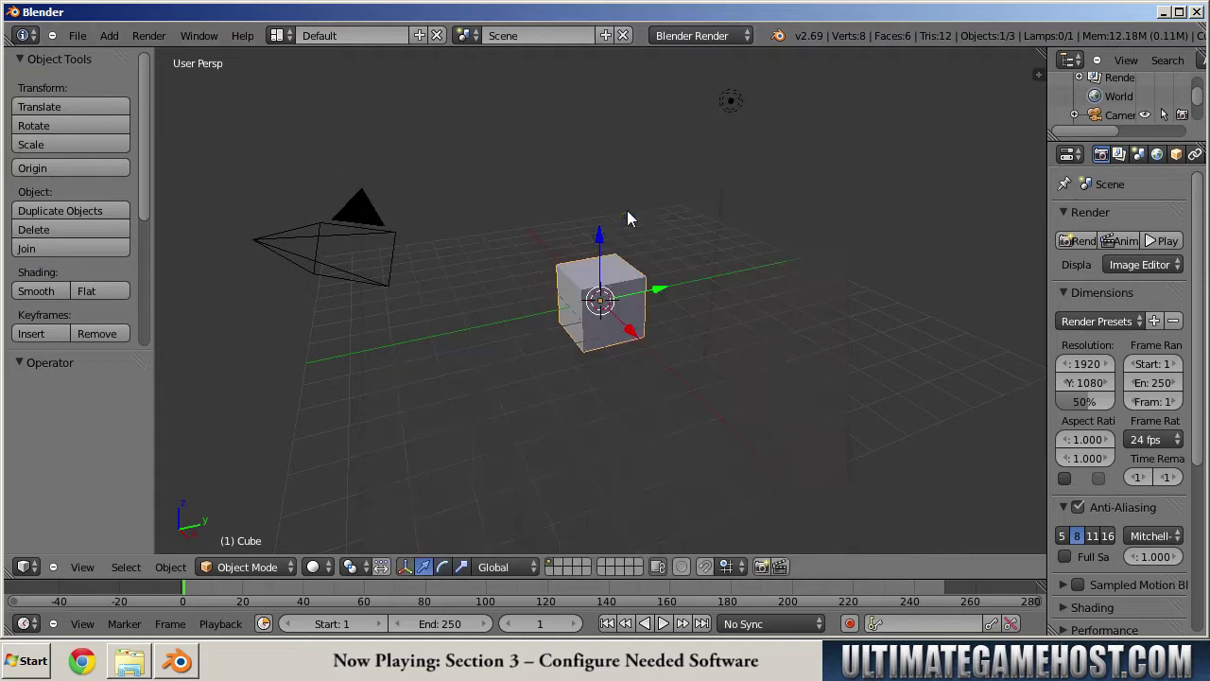
double_click(438, 13)
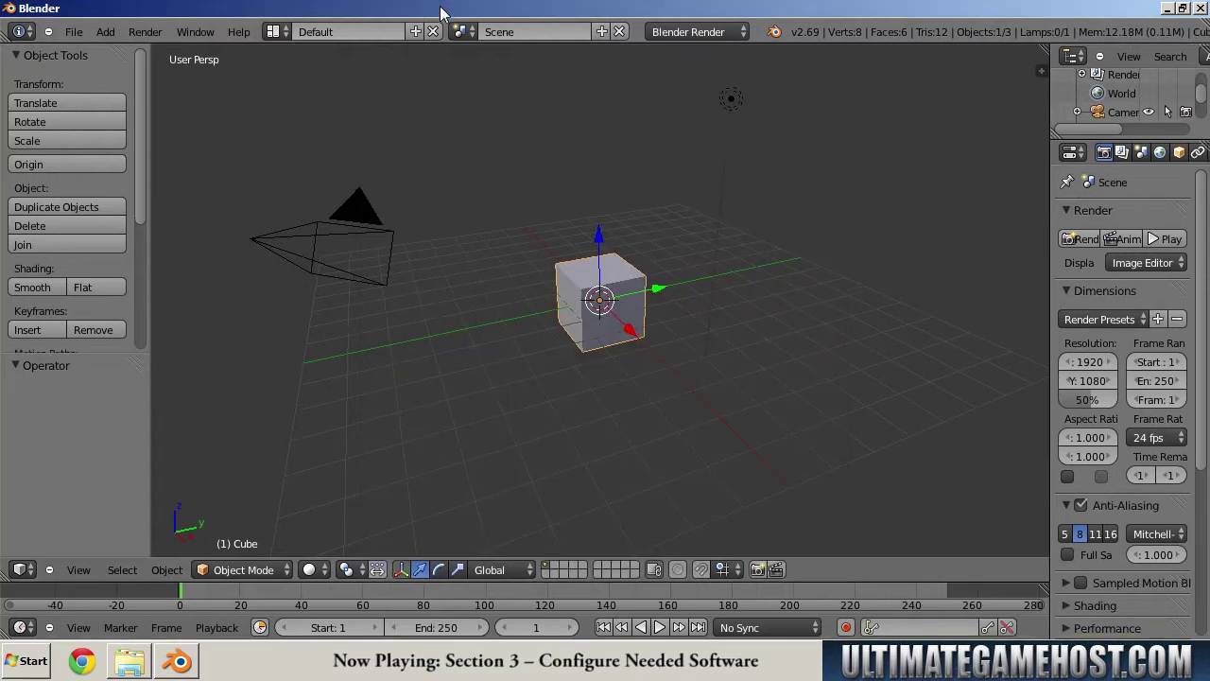
left_click(73, 32)
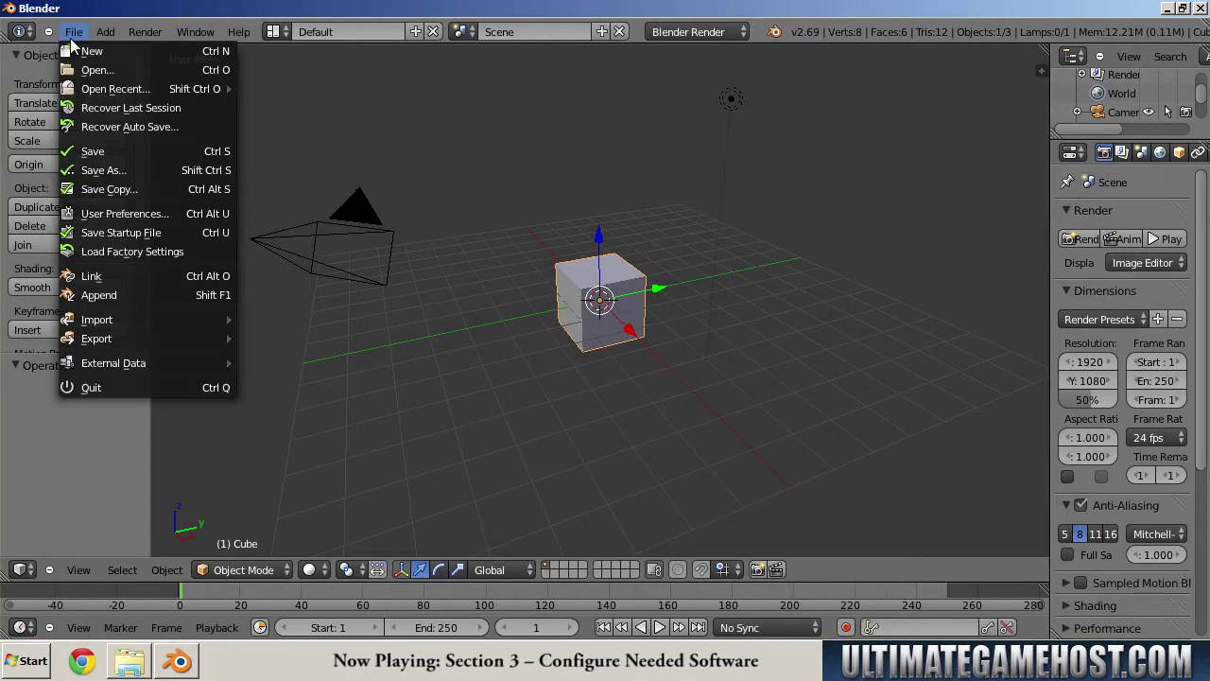
left_click(173, 216)
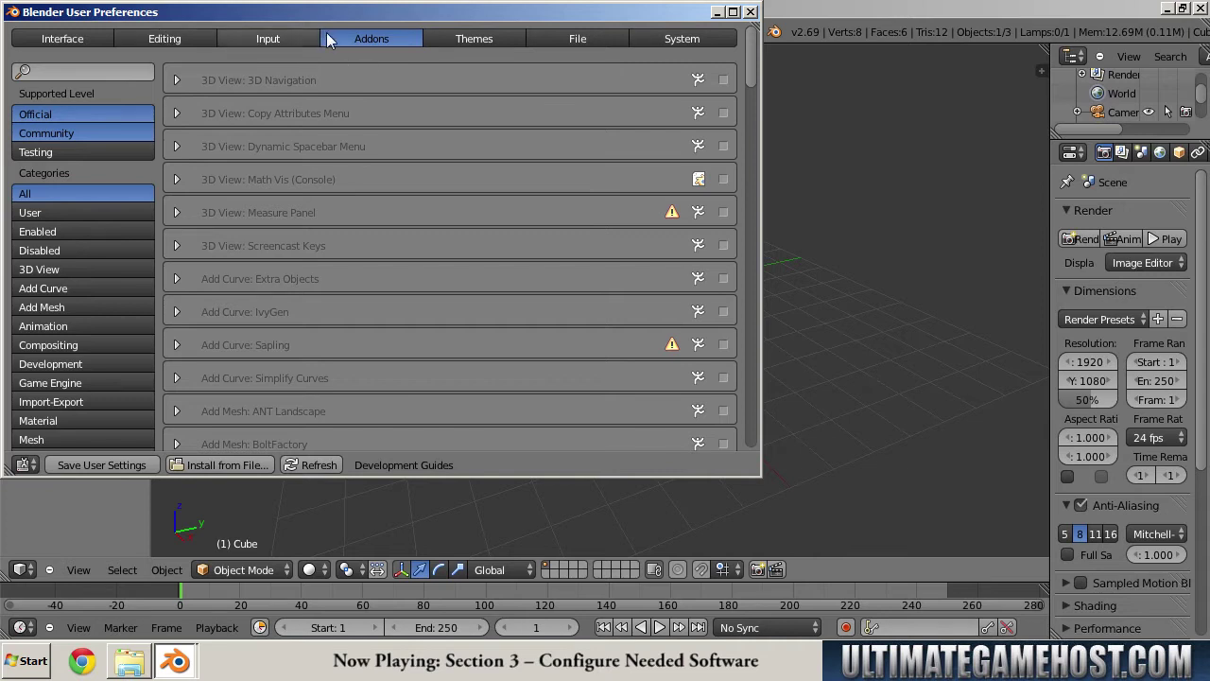
left_click(180, 38)
left_click(382, 39)
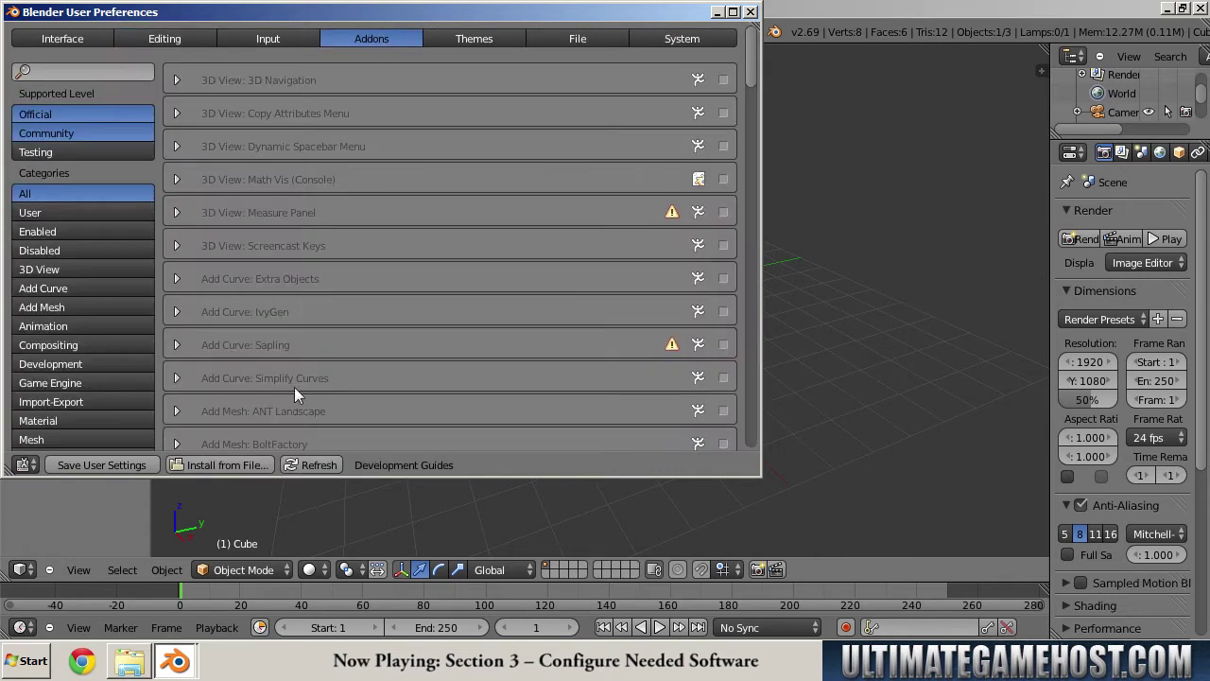
left_click(232, 461)
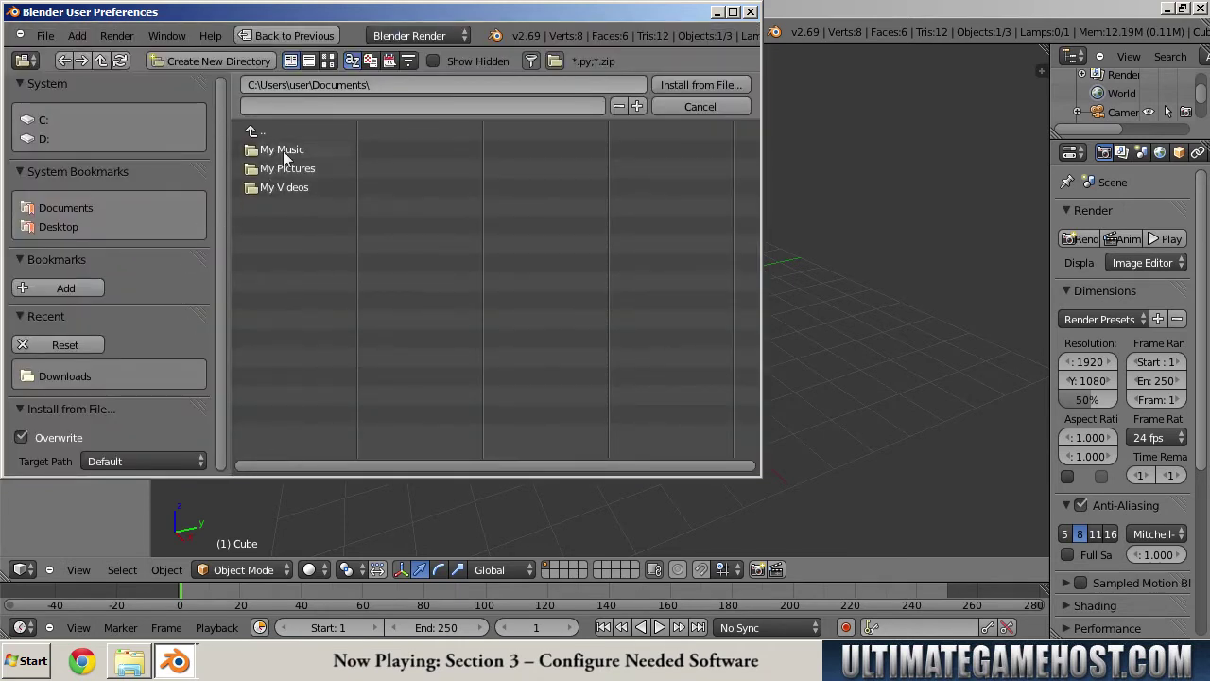
- Install blender_source_tools_1.10.4.zip from the Downloads folder as a Blender add-on
left_click(40, 119)
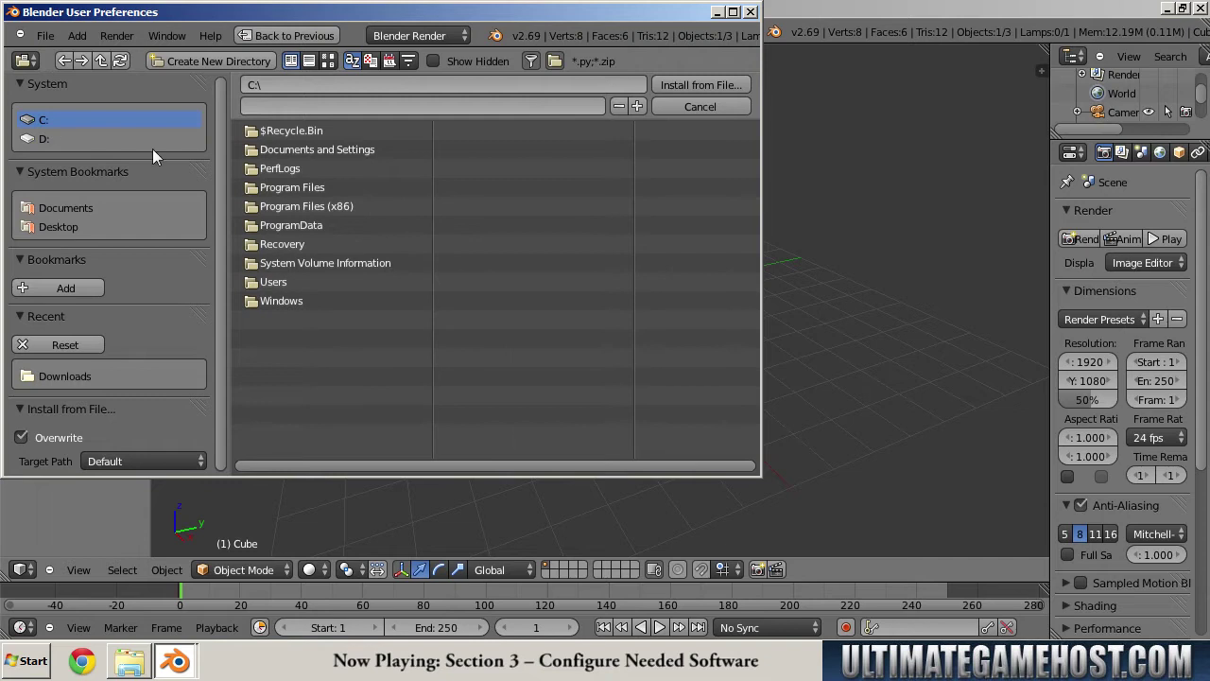
left_click(274, 281)
left_click(279, 206)
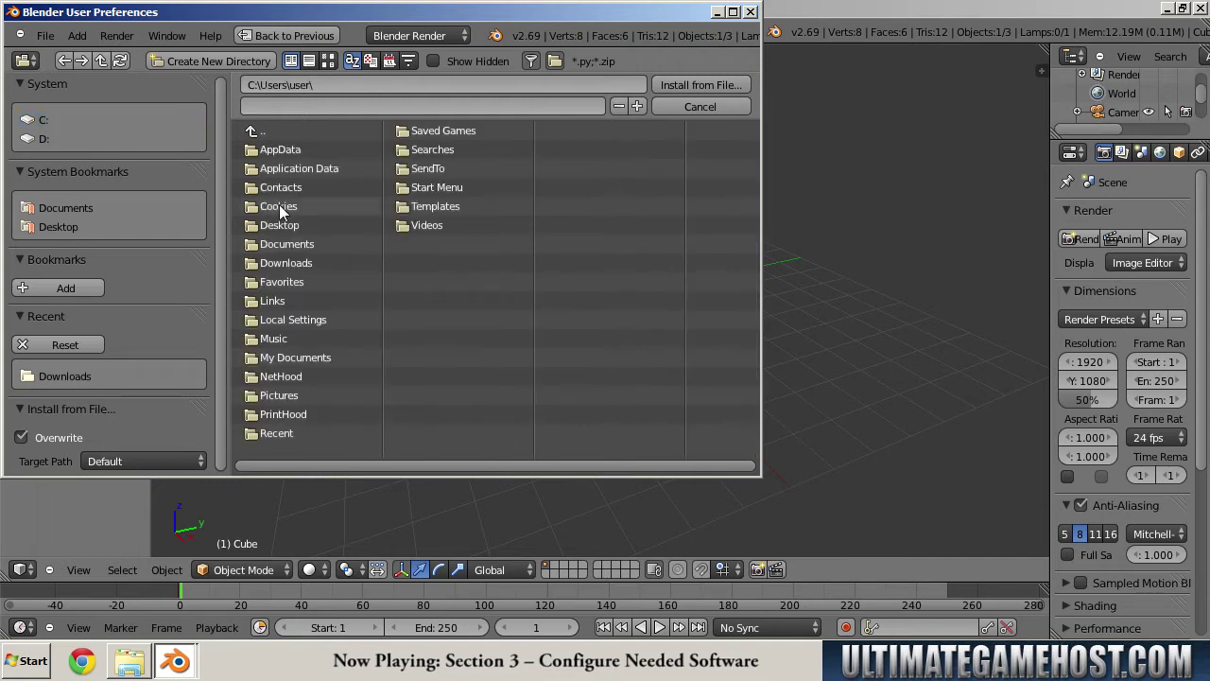
left_click(288, 263)
left_click(328, 150)
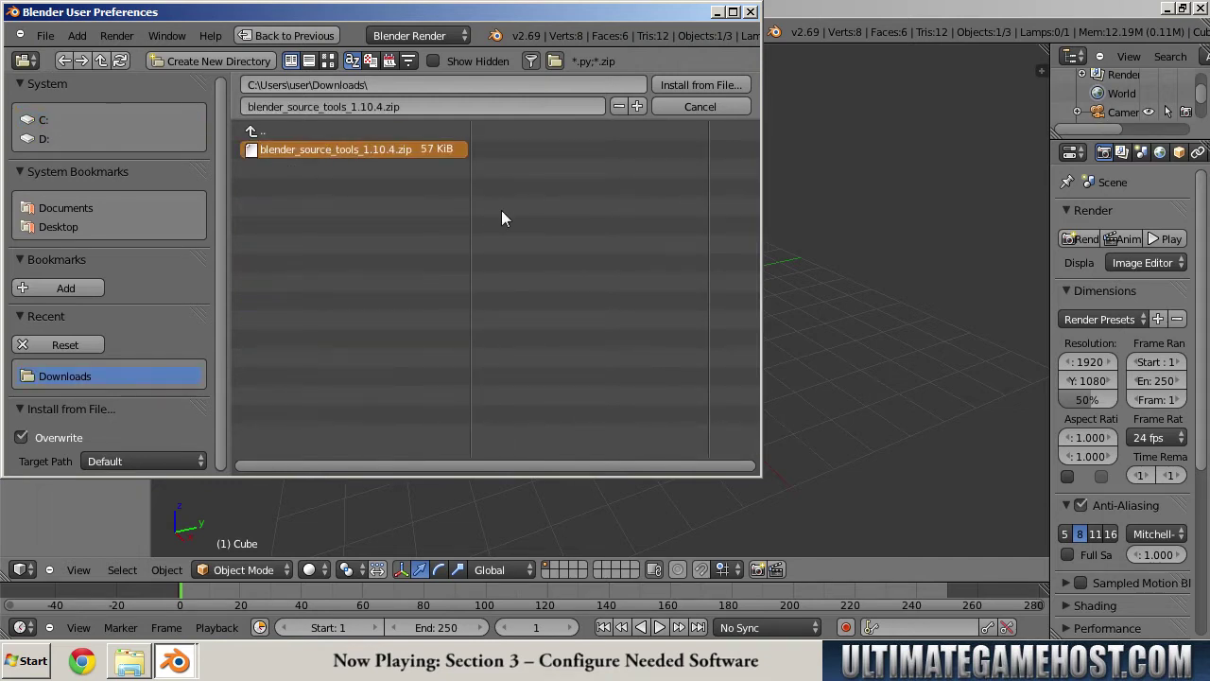
left_click(697, 87)
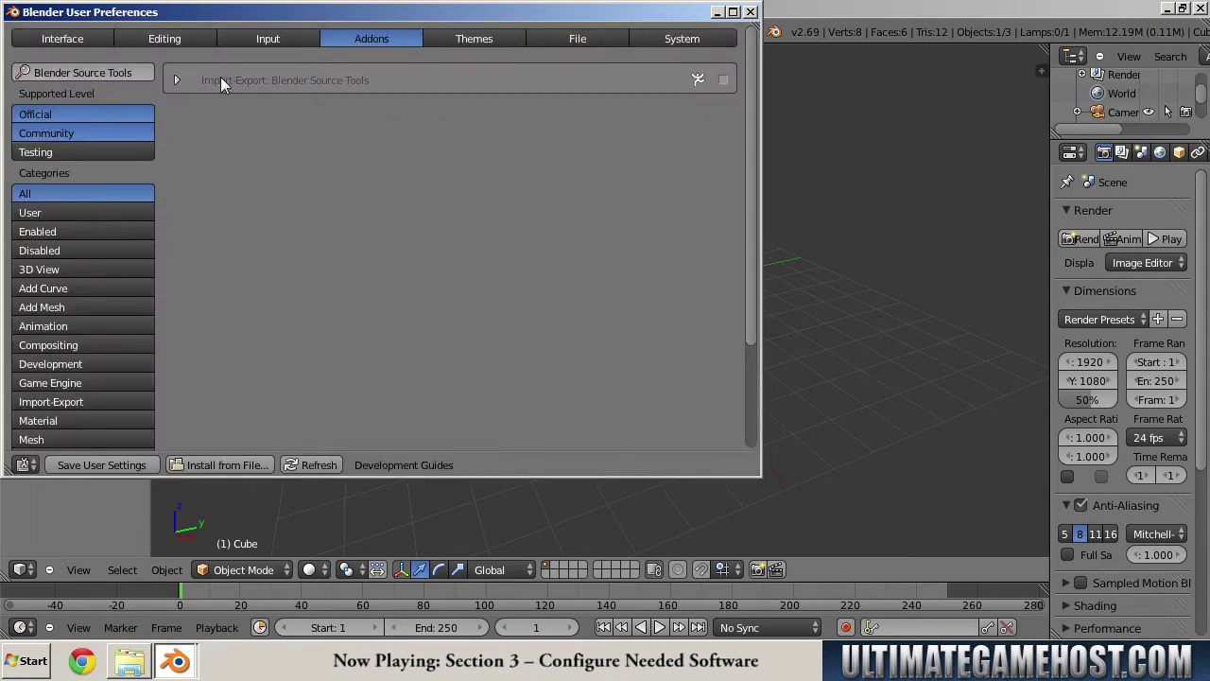
- Enable the Blender Source Tools add-on and close User Preferences
left_click(175, 80)
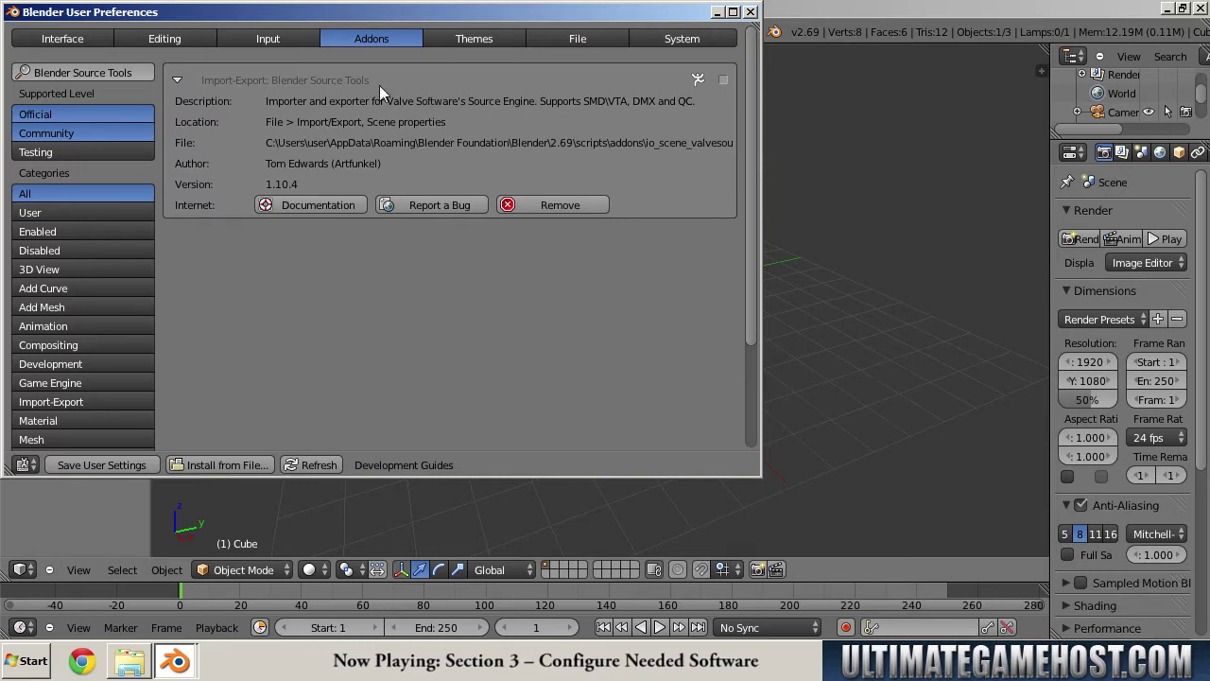
left_click(722, 81)
left_click(137, 467)
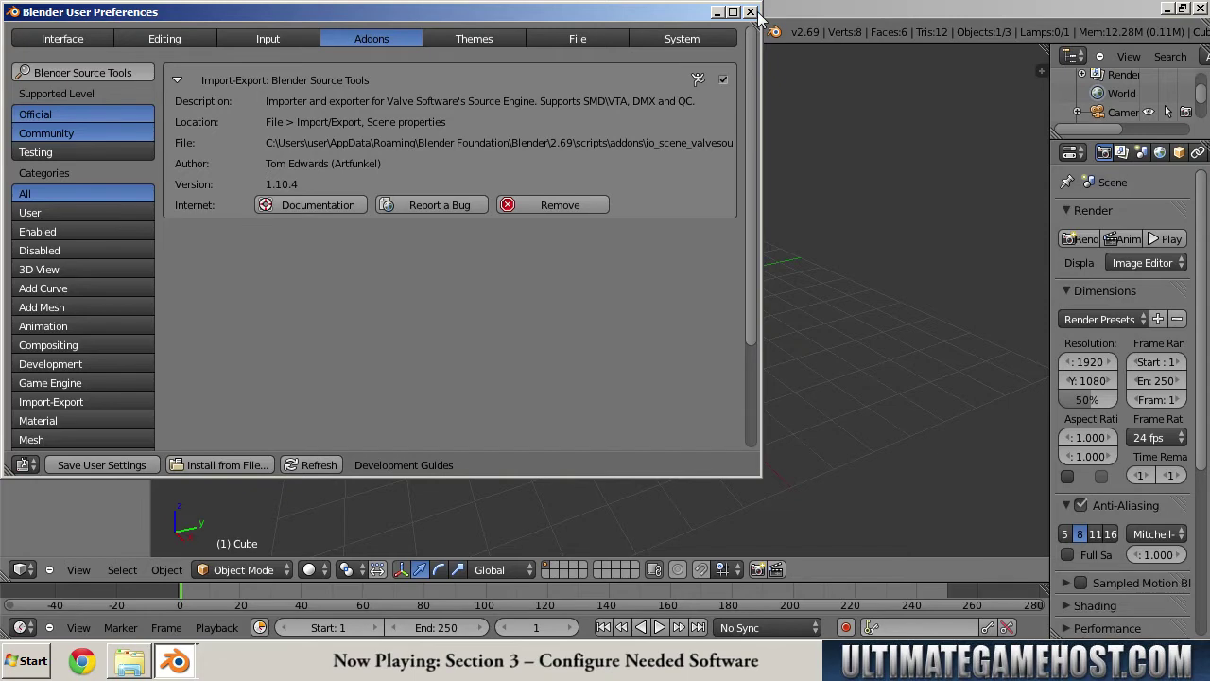
left_click(751, 12)
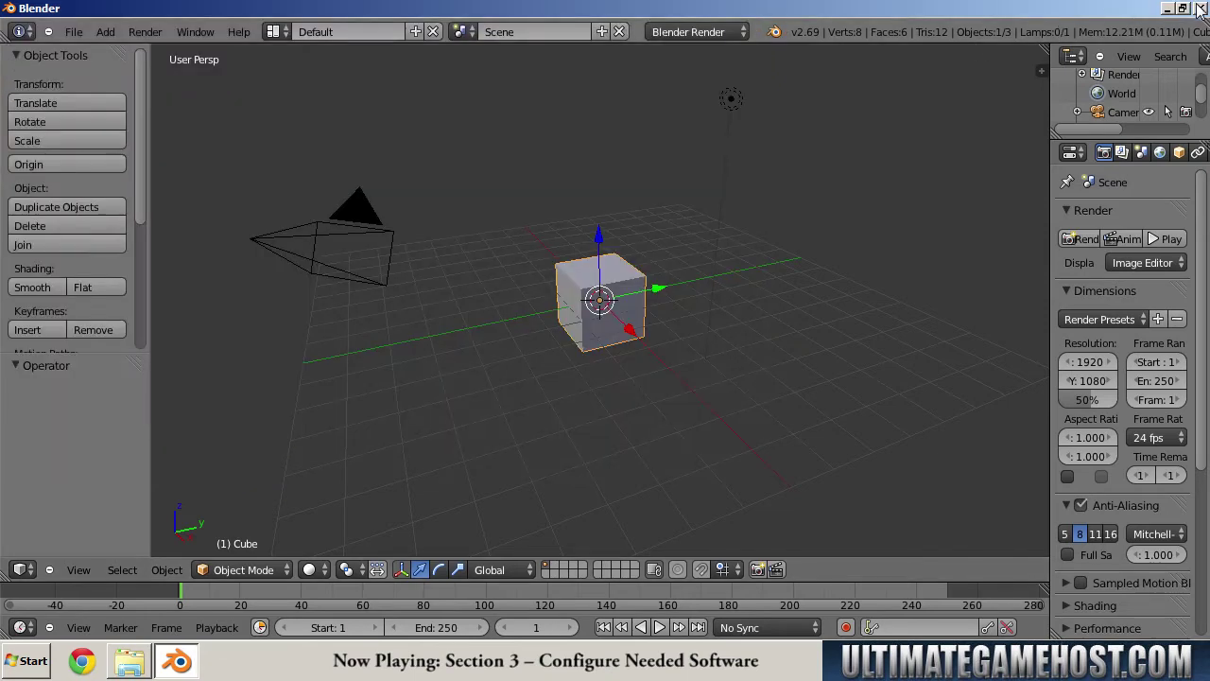